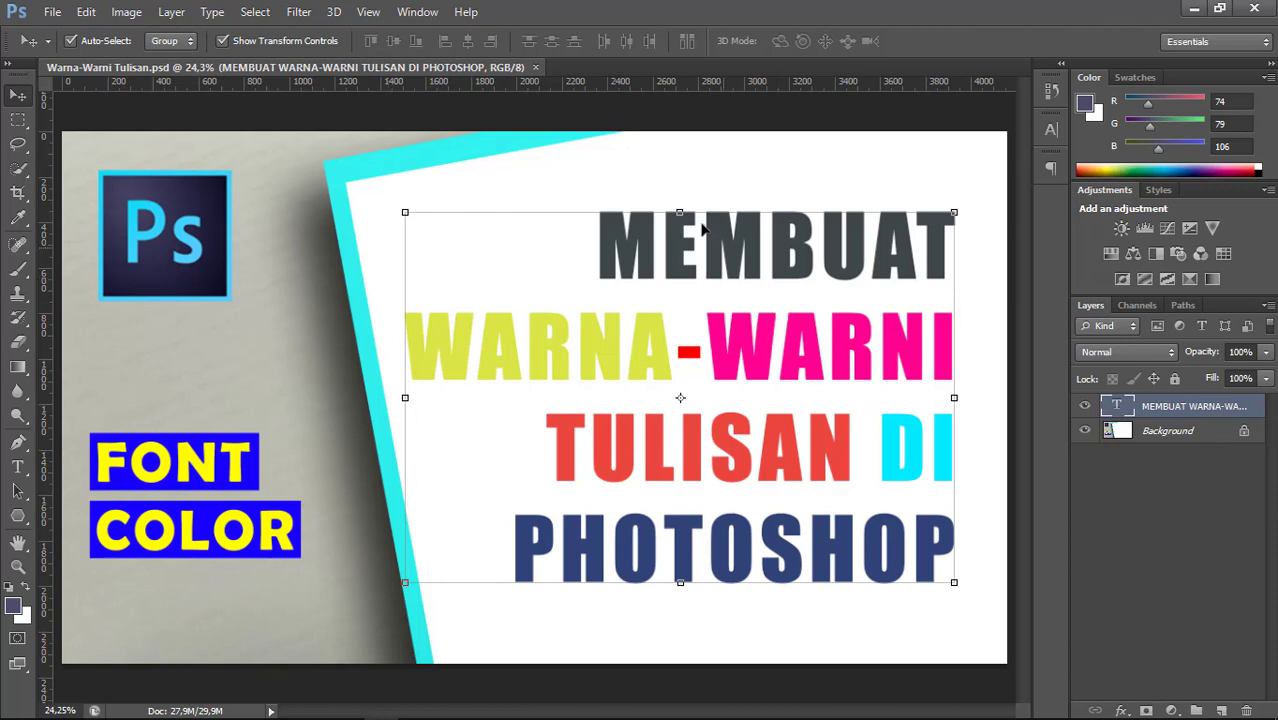
Step: Hide the multicoloured 'MEMBUAT WARNA-WARNI…' title layer in the Layers panel
click(694, 195)
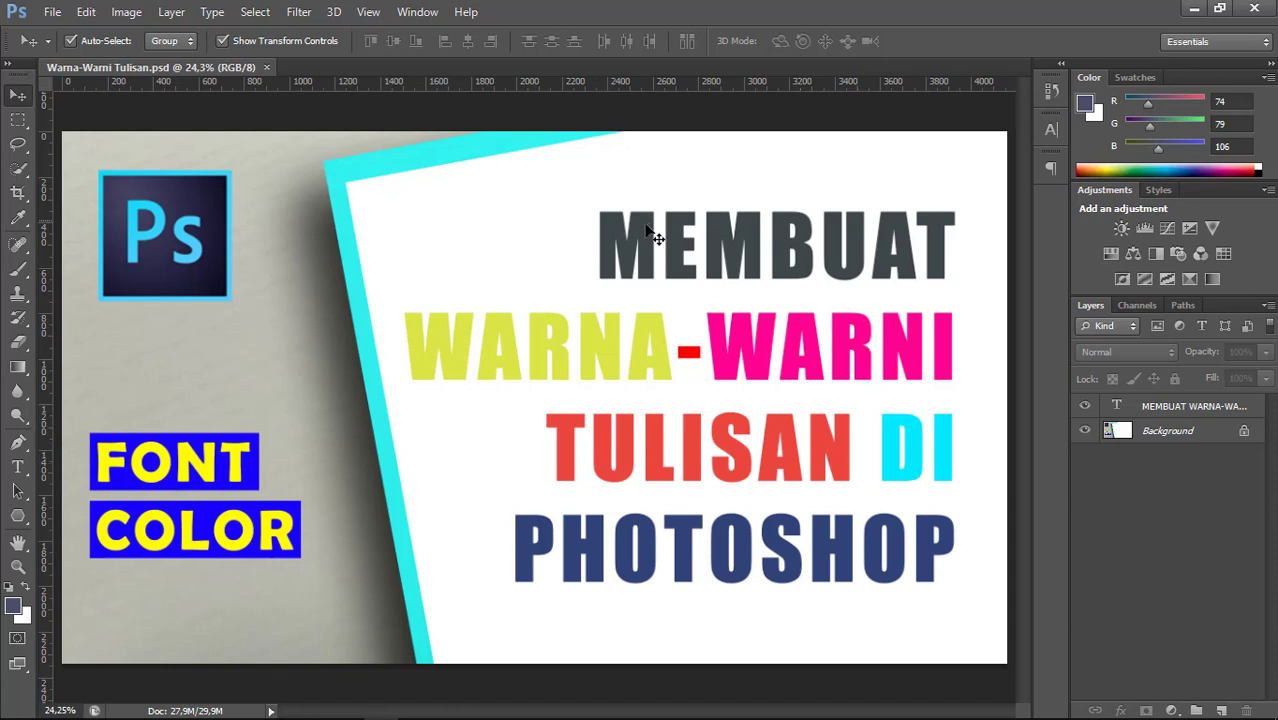
click(1148, 410)
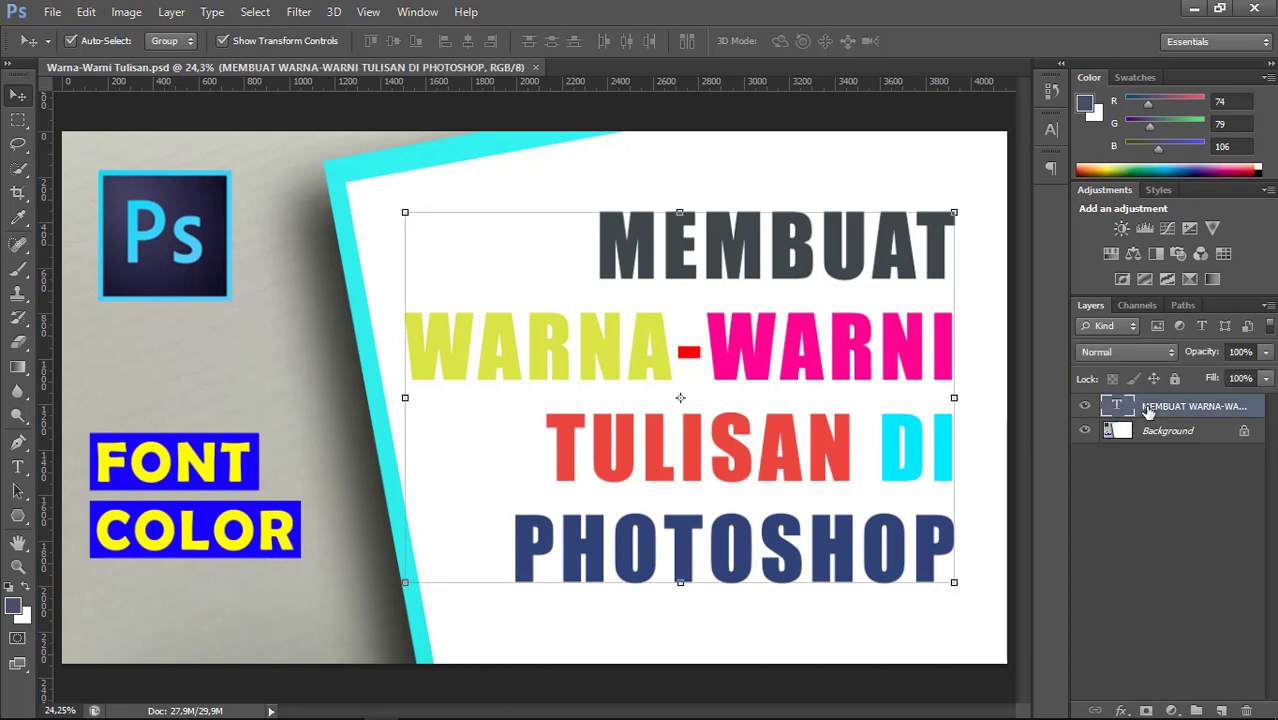
click(1085, 406)
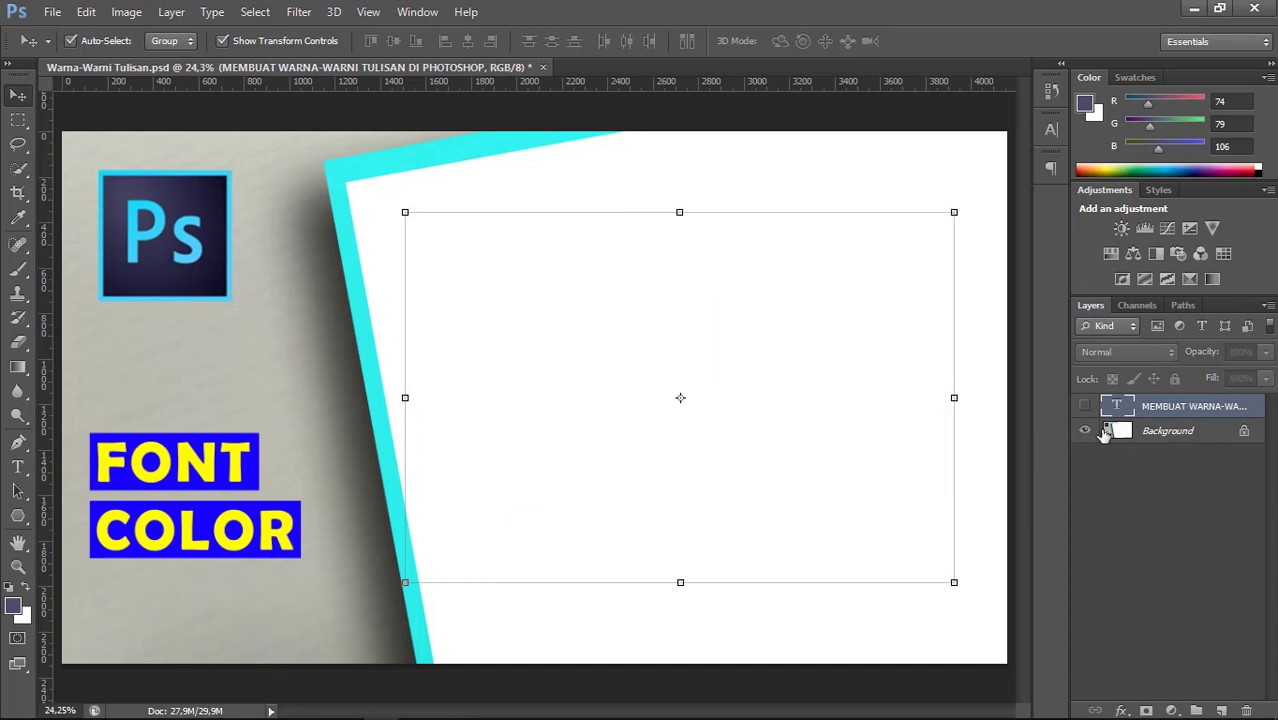
Step: On the Background layer, set up horizontal type in Impact 370 pt with colour 4a4f6a
click(1168, 432)
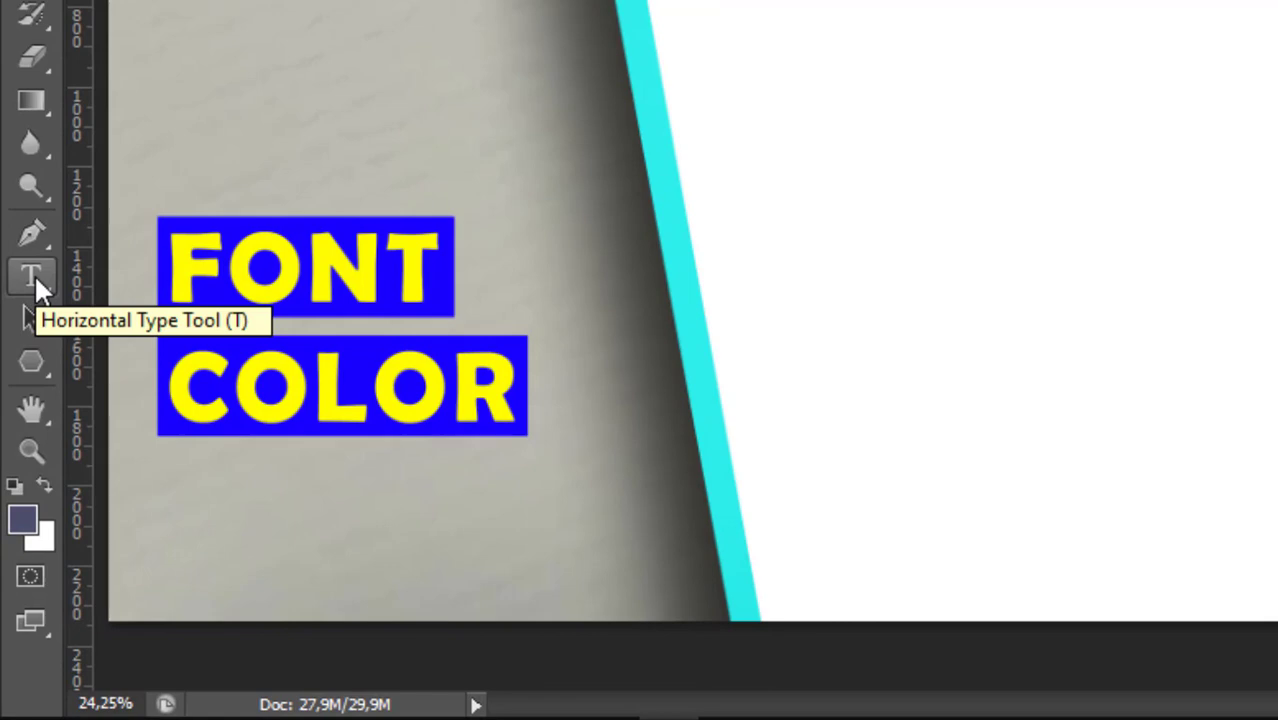
click(34, 274)
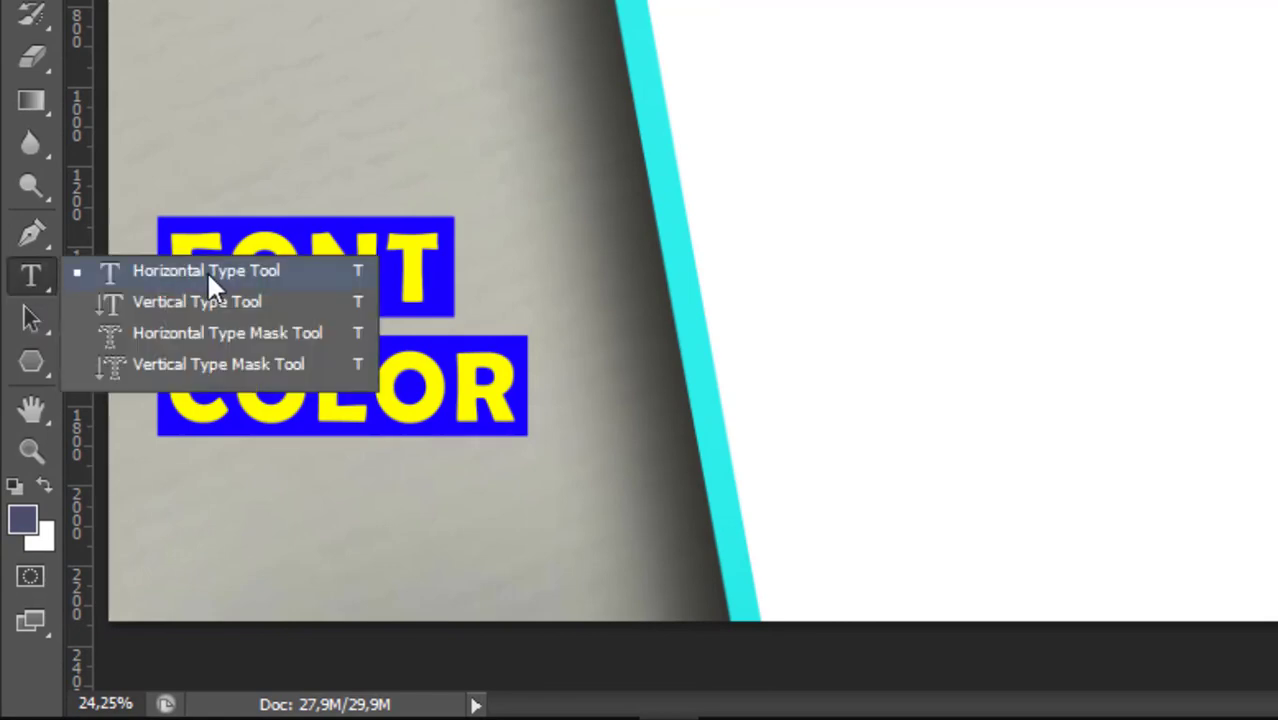
click(207, 271)
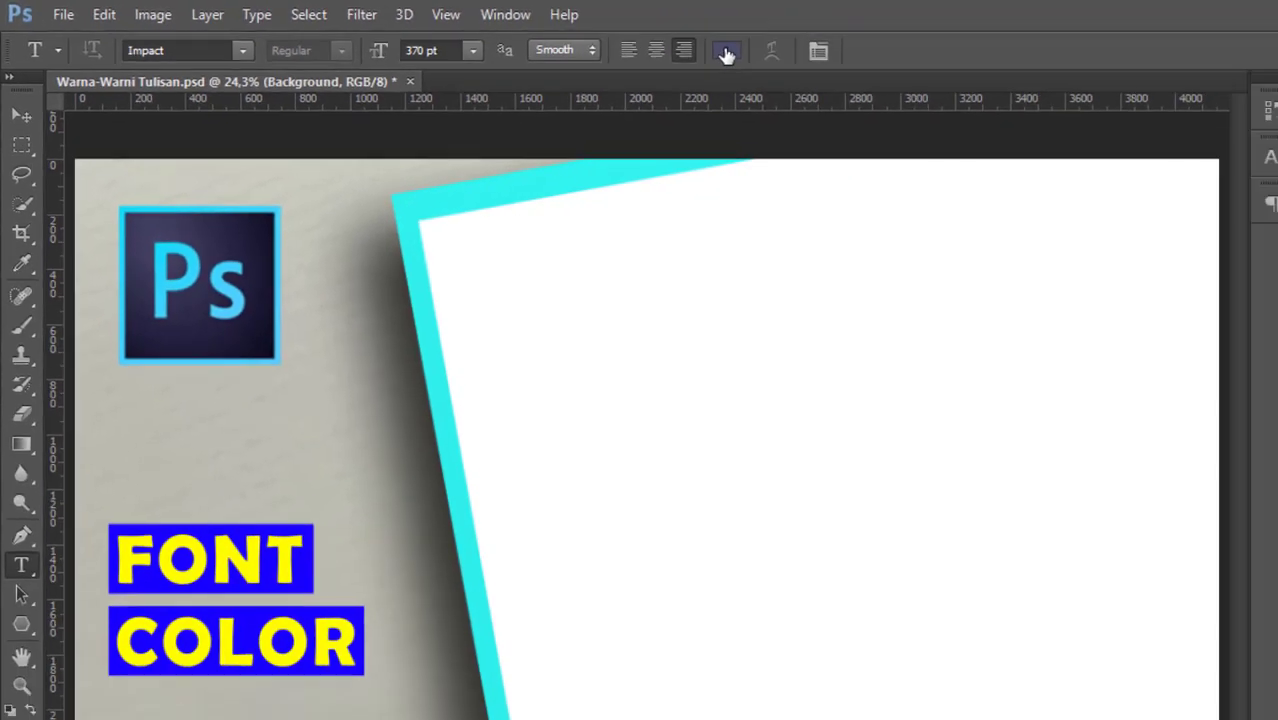
click(740, 51)
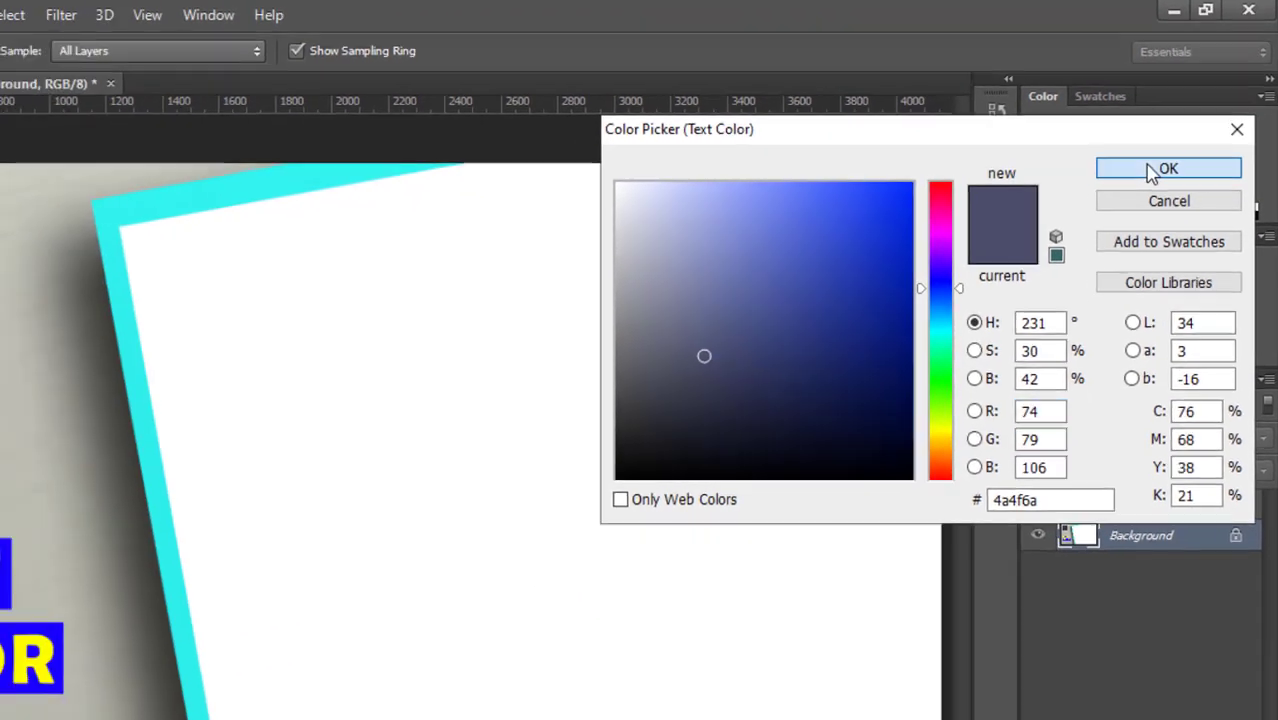
click(1108, 220)
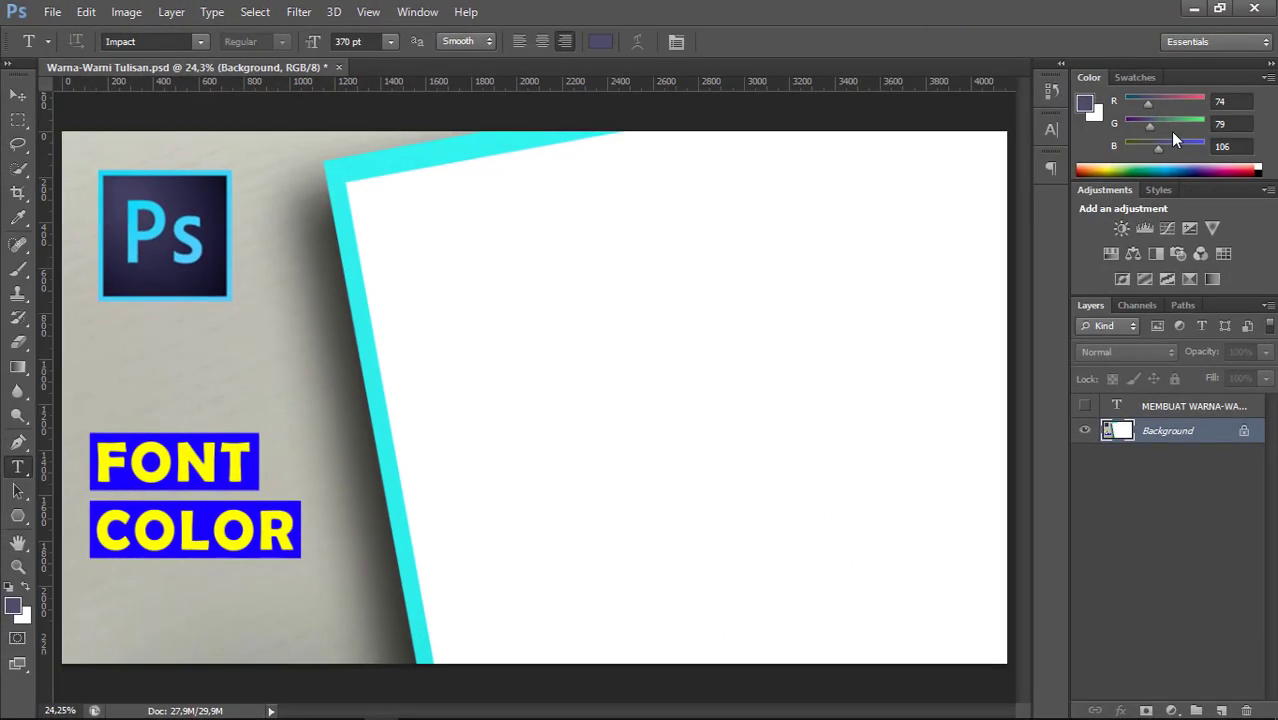
Step: Type the four-line title MEMBUAT / WARNA-WARNI / TULISAN DI / PHOTOSHOP at the card's top right
click(932, 226)
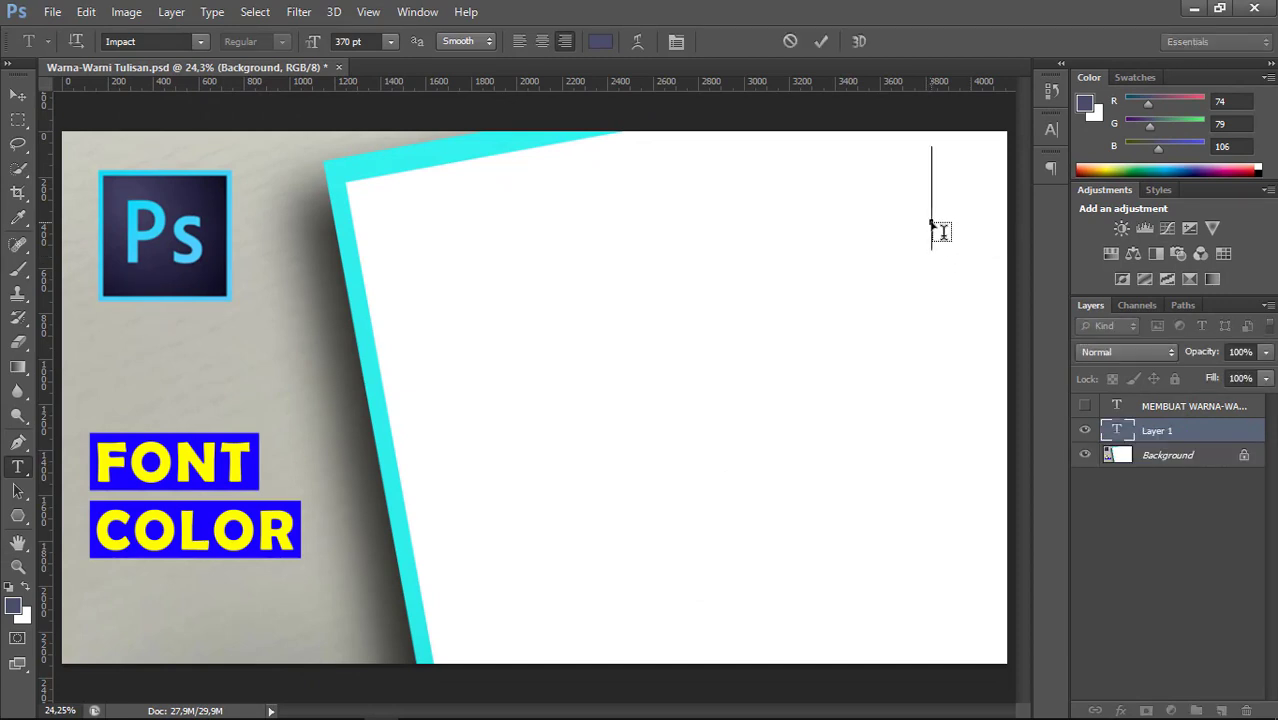
text(MEMB)
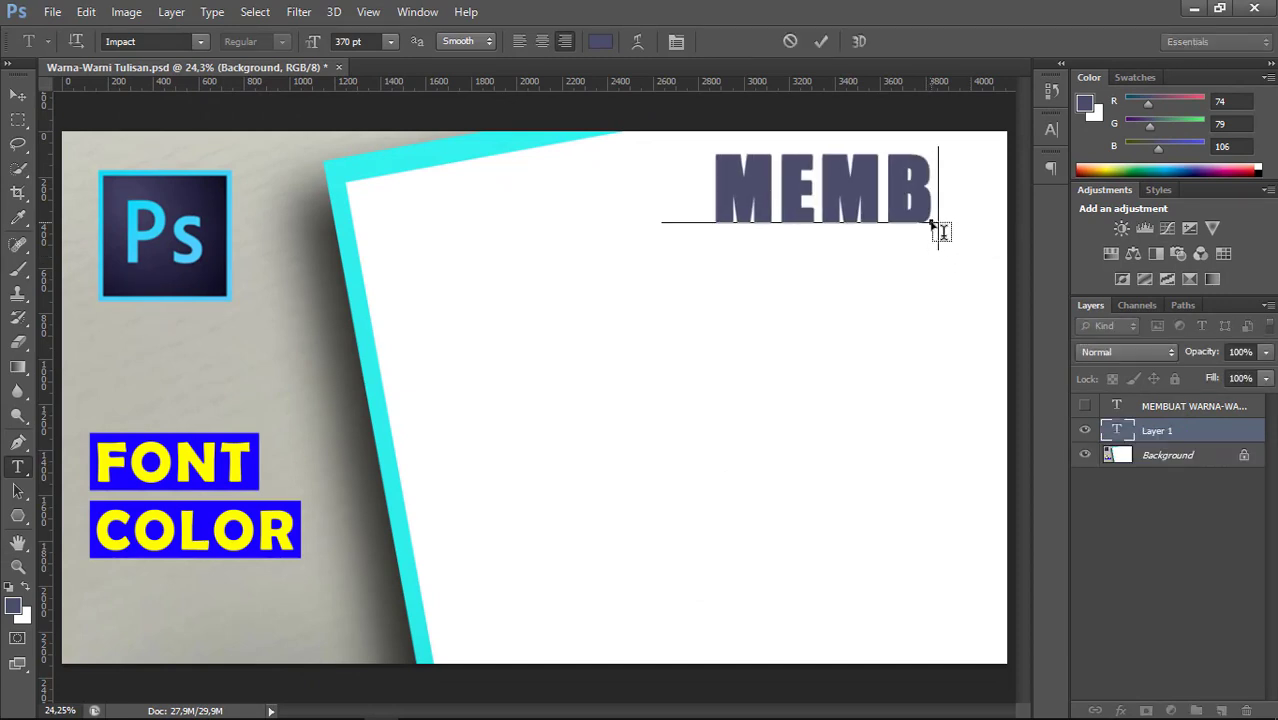
text(UAT)
key(Return)
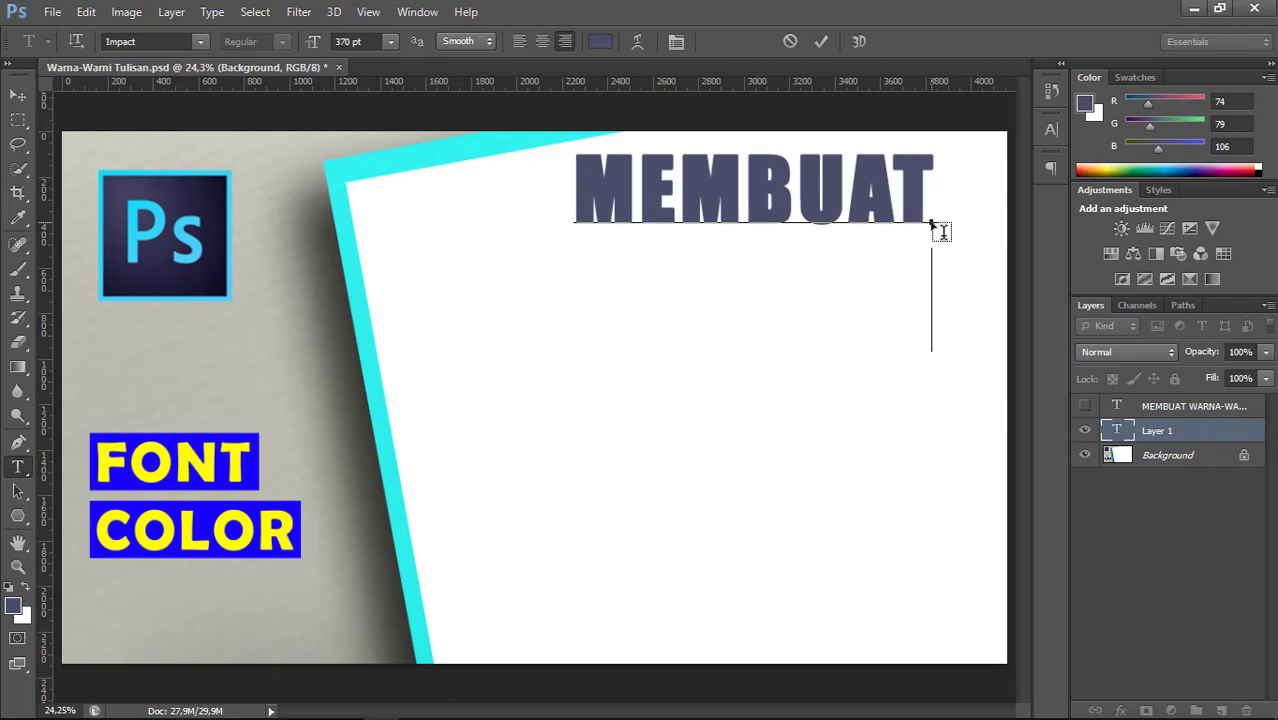
text(WARNA)
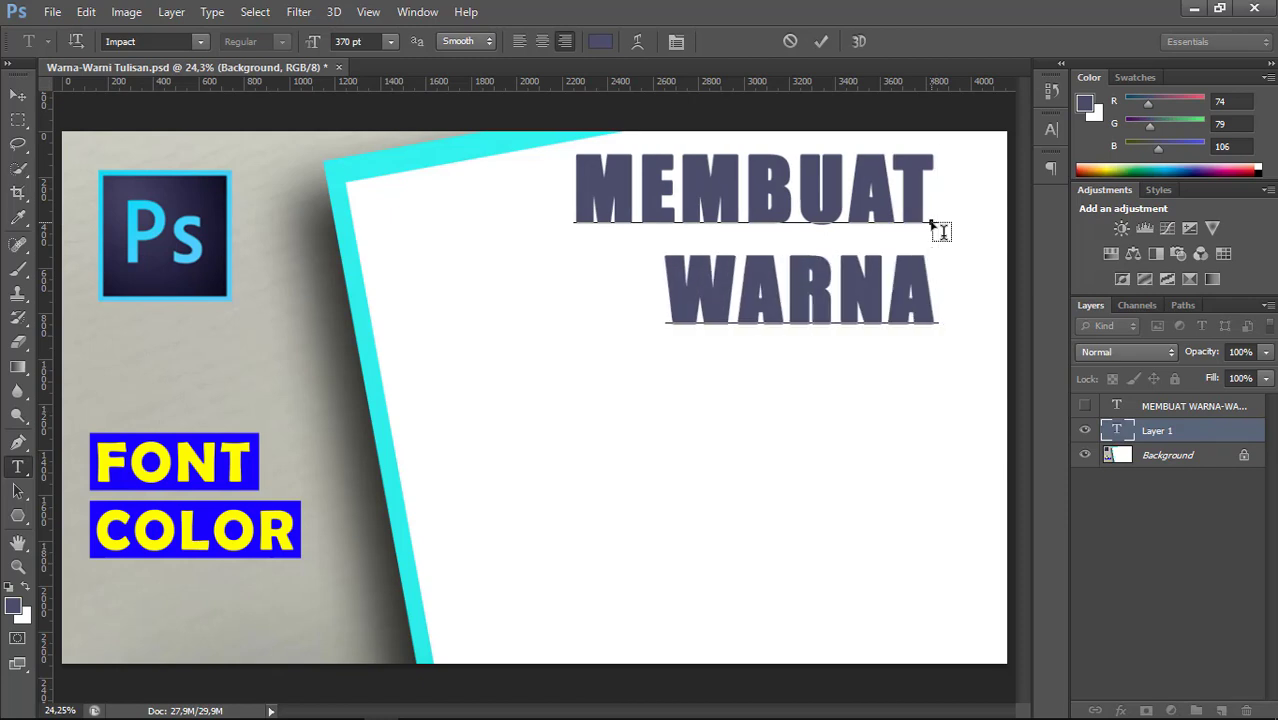
text(-WARNI)
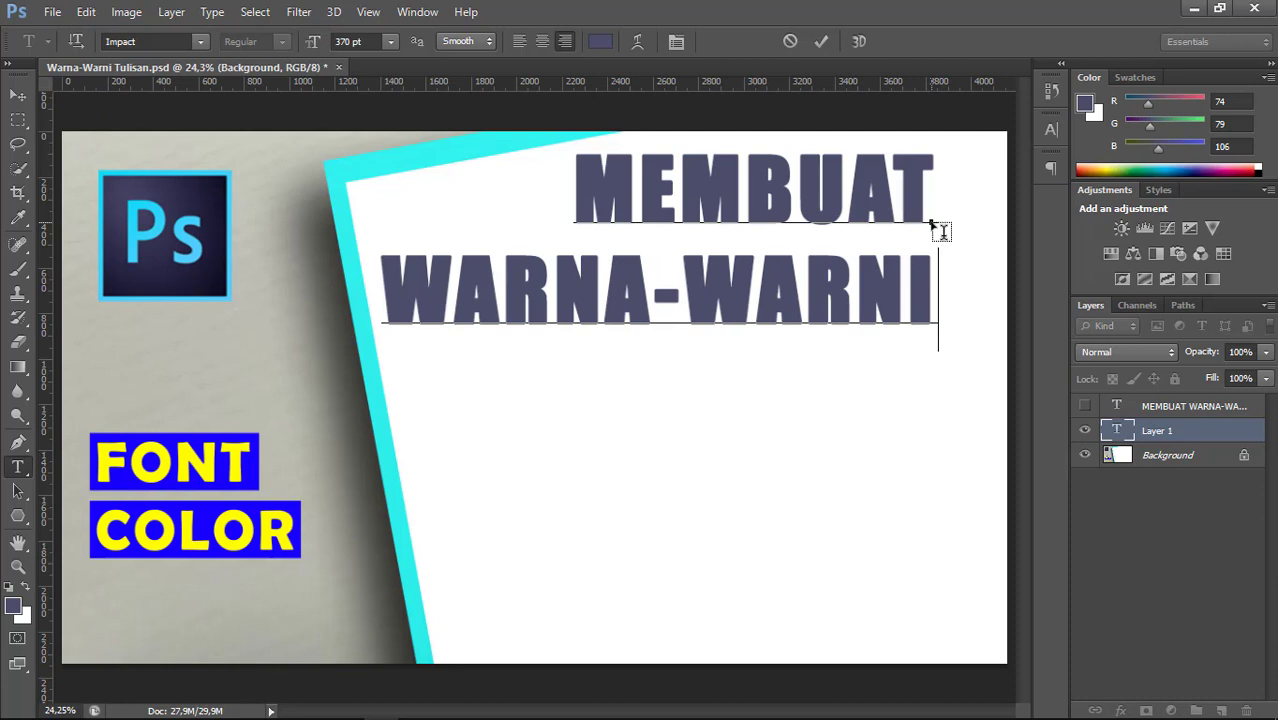
key(Return)
text(T)
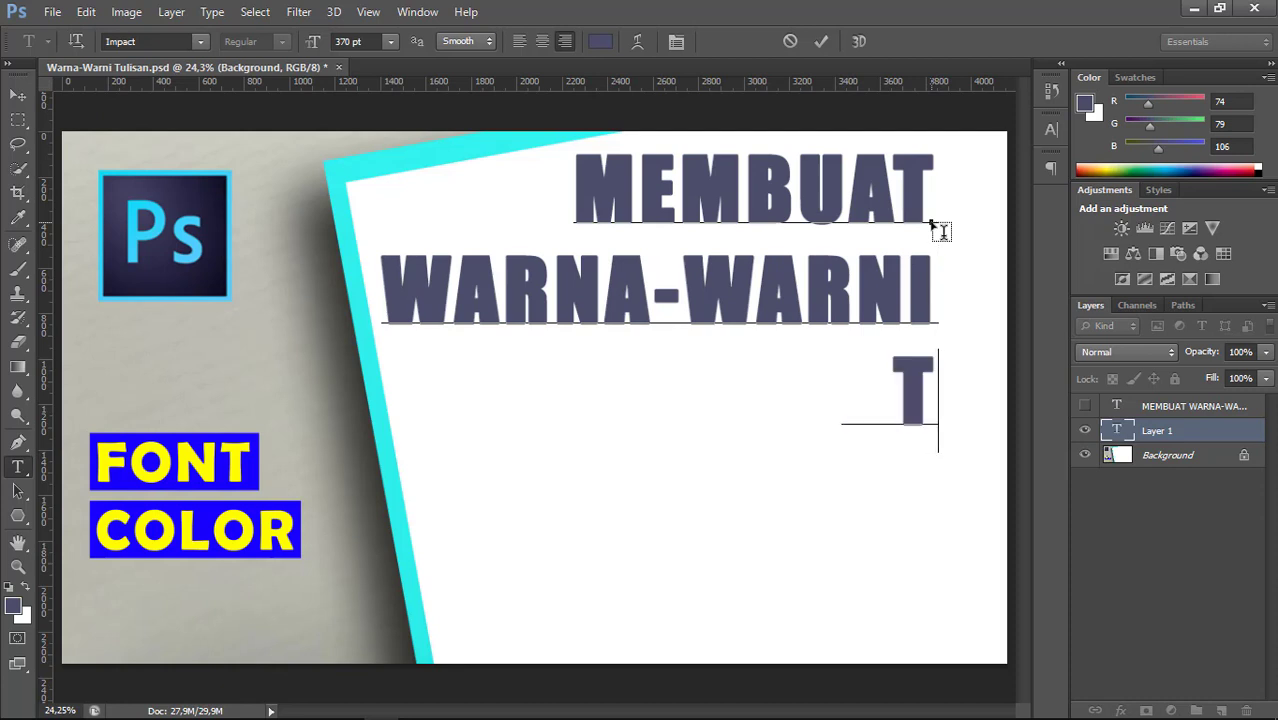
text(ULISAN DI)
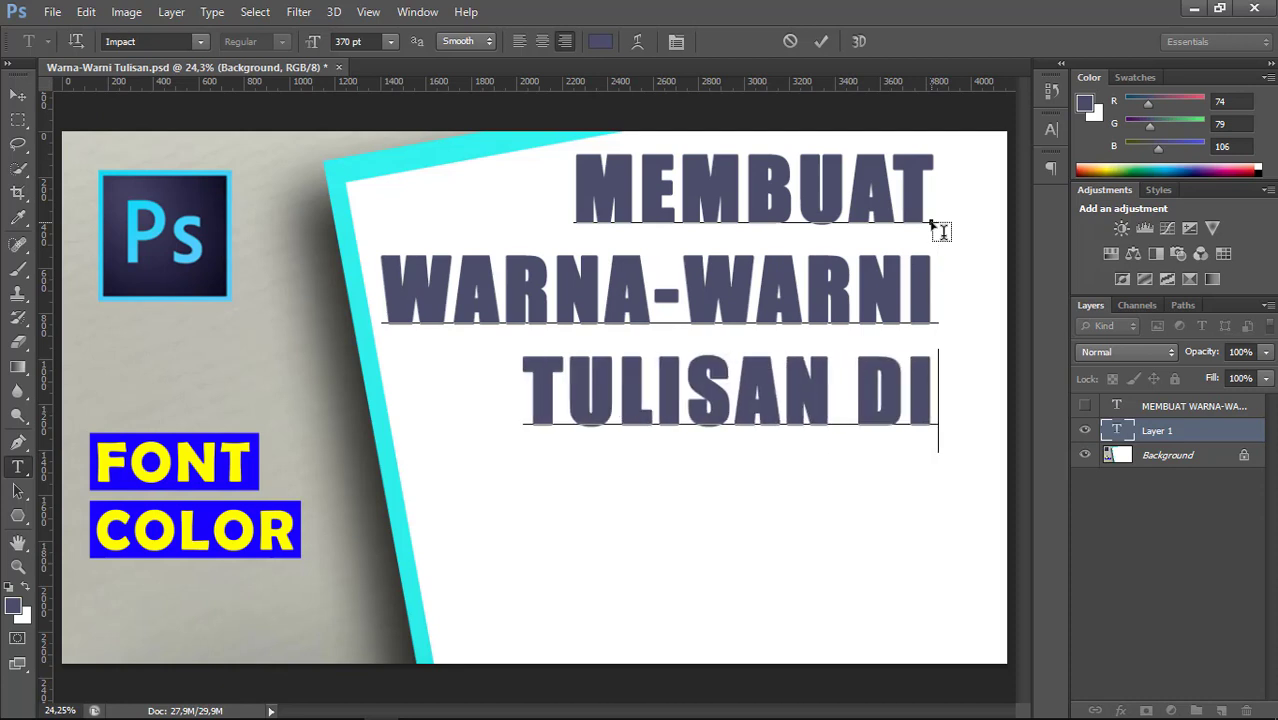
key(Return)
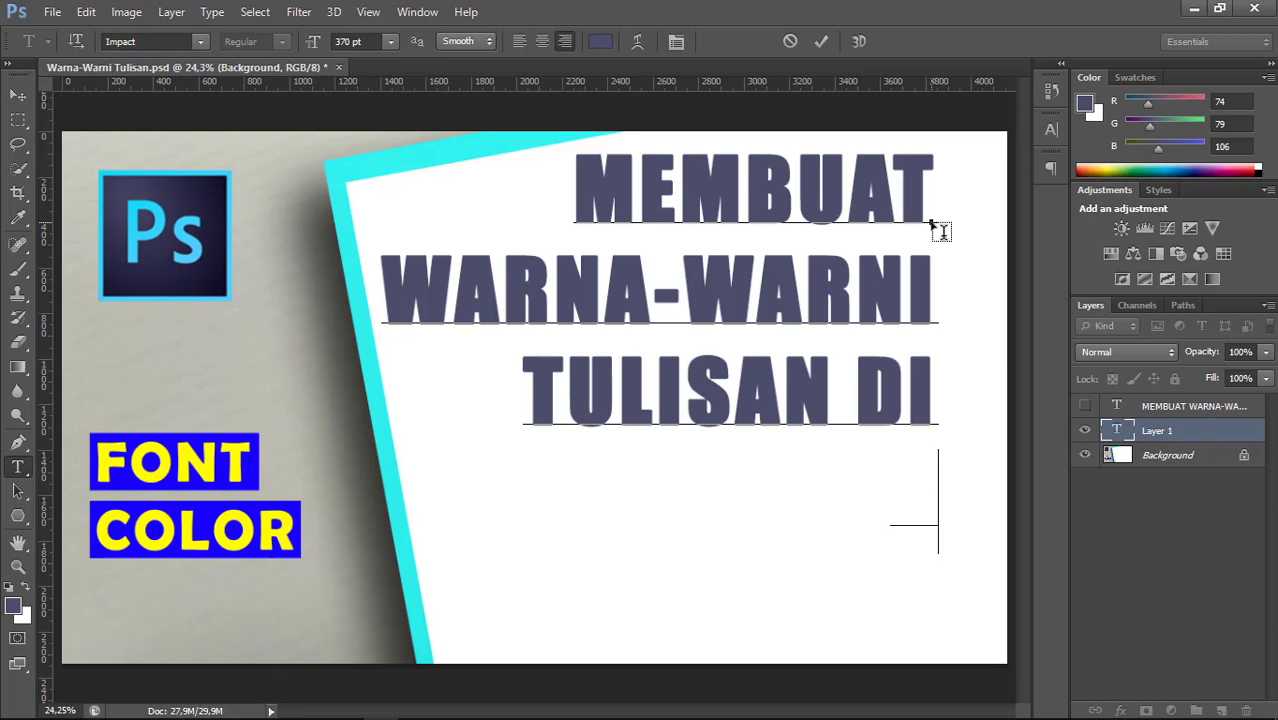
text(PHOTOSHOP)
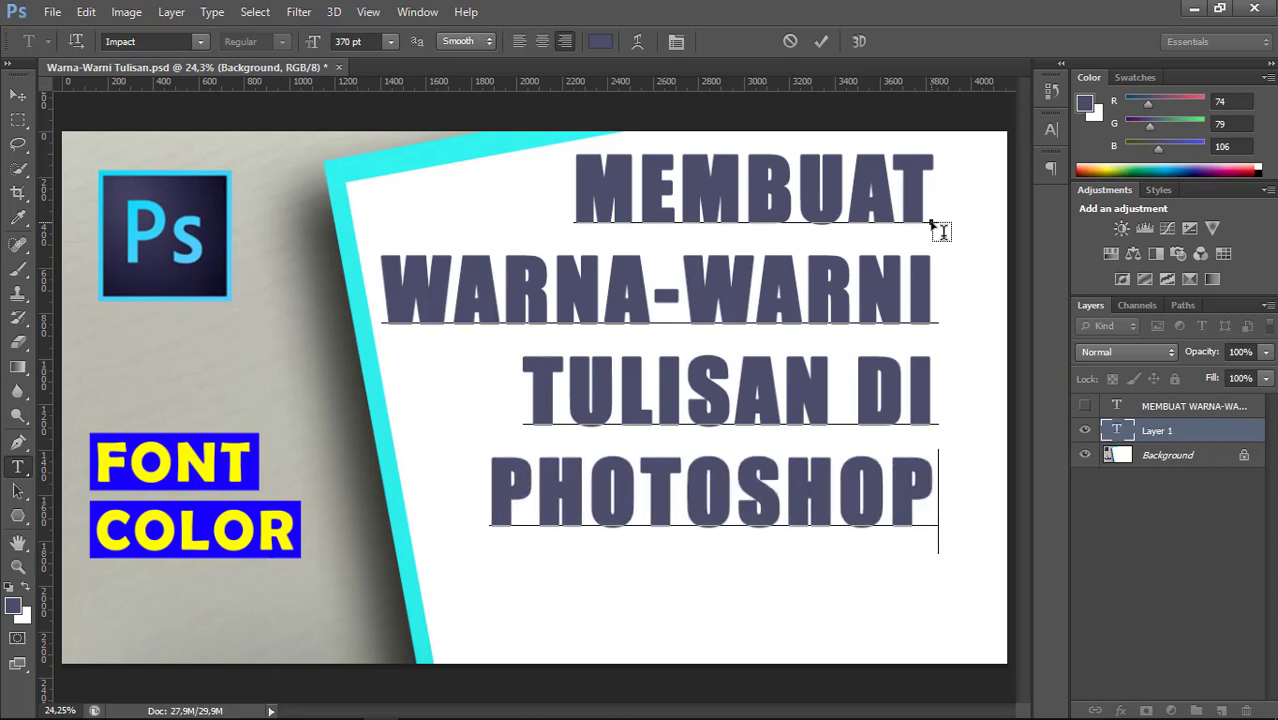
click(822, 41)
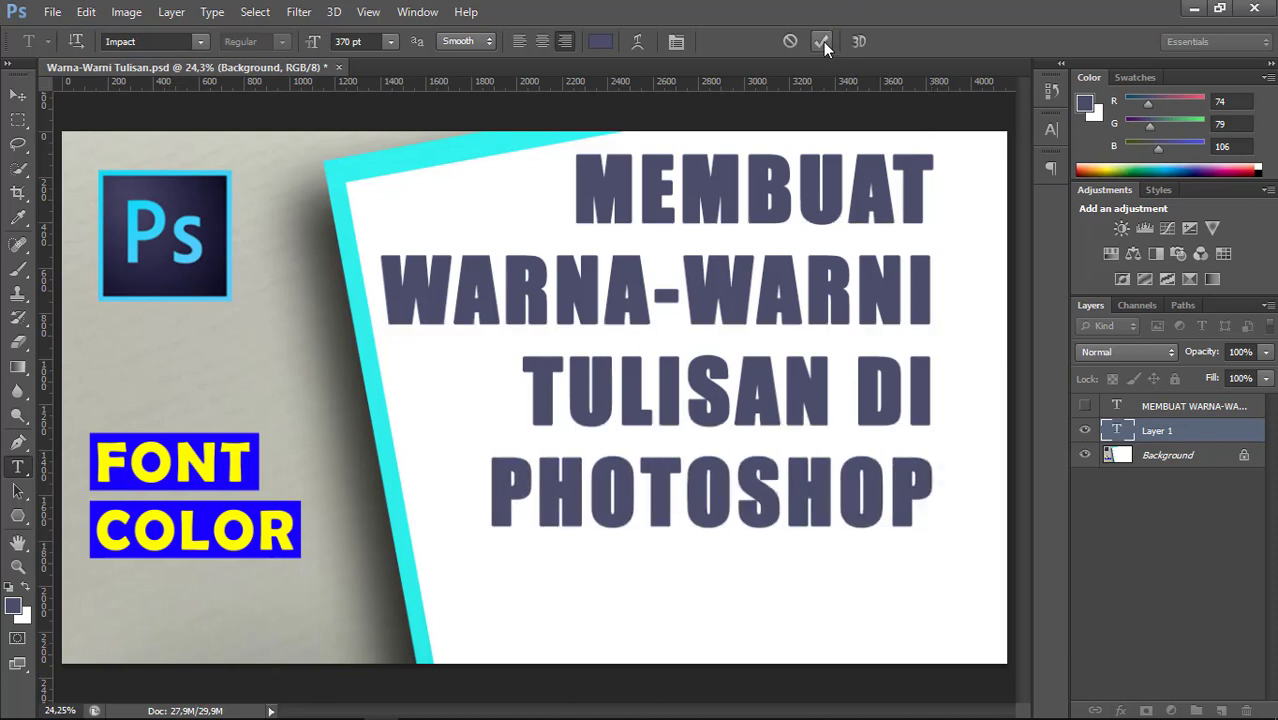
Step: Centre the new grey-blue title vertically on the canvas, then clear the selection
click(18, 94)
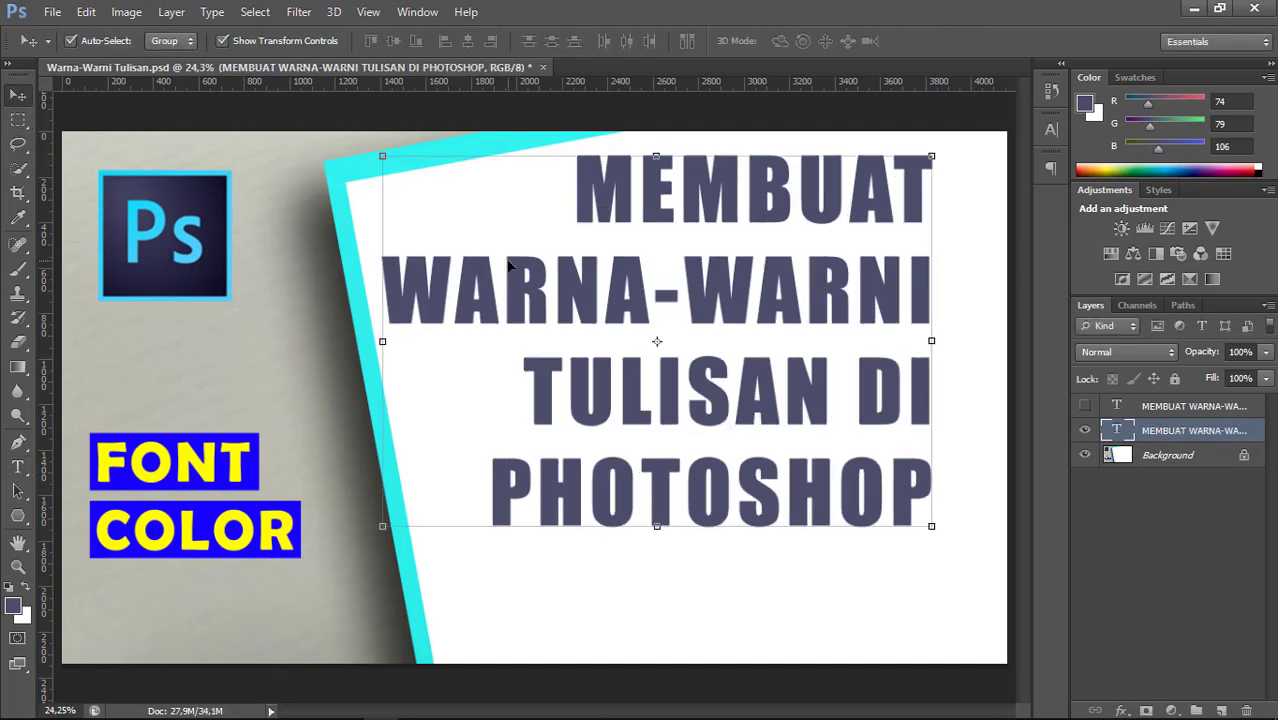
key(ctrl+a)
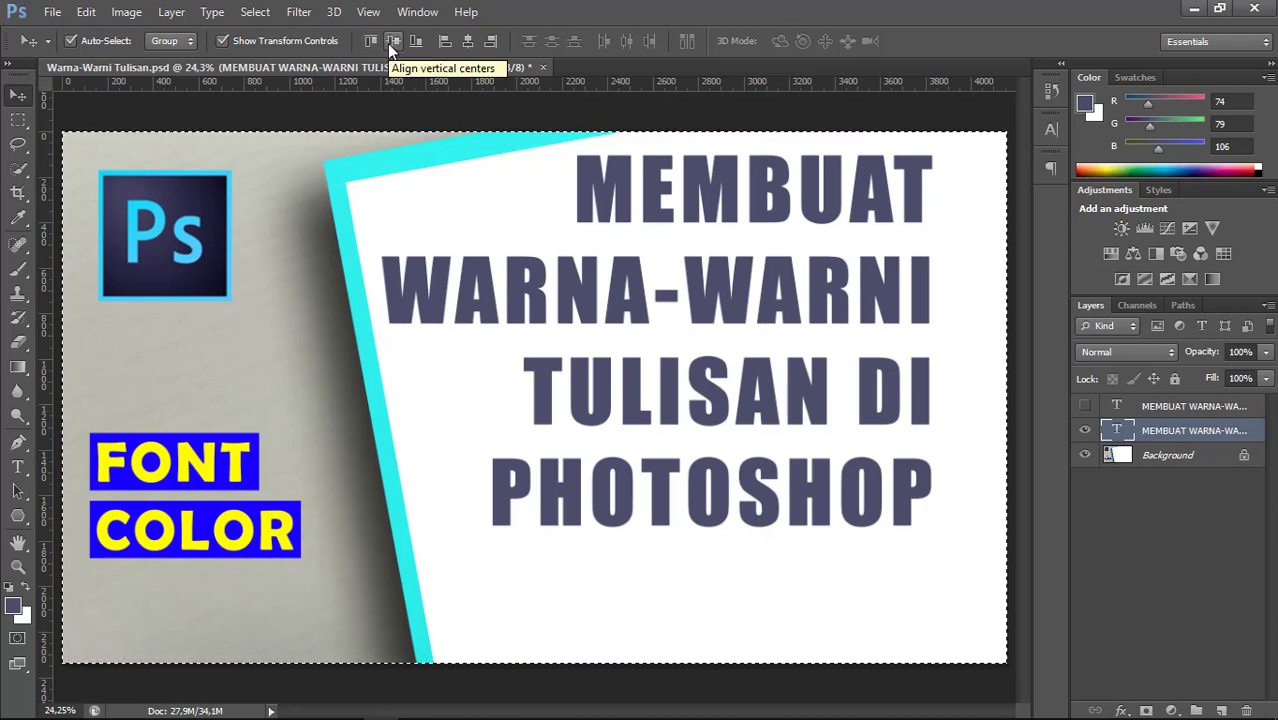
click(389, 44)
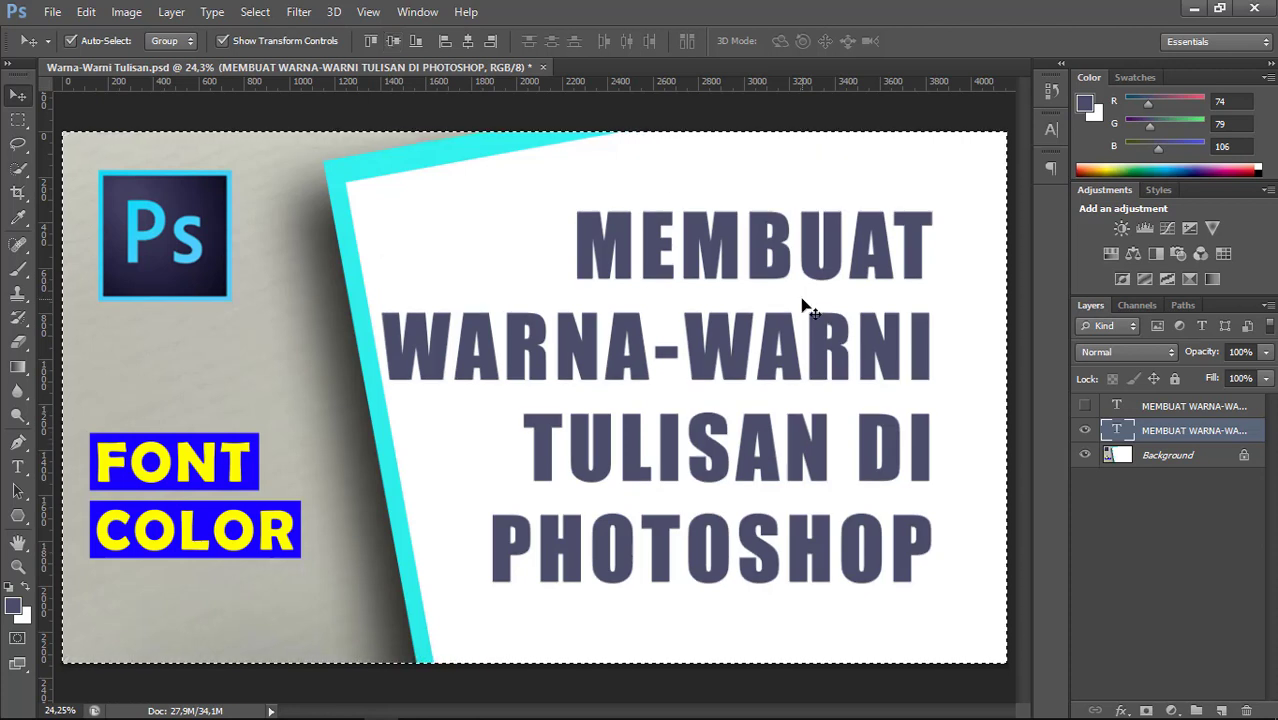
key(ctrl+d)
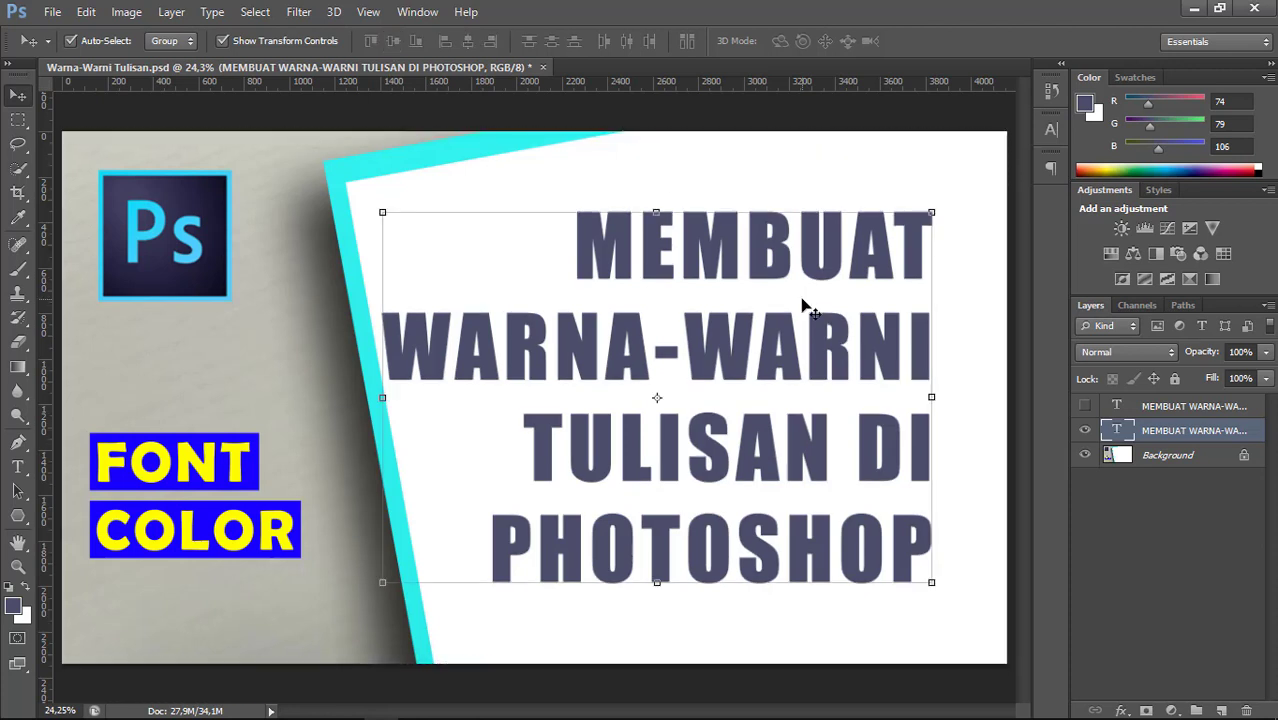
click(1160, 408)
Step: Show the multicoloured title again and align both title layers on their right edges
click(1085, 408)
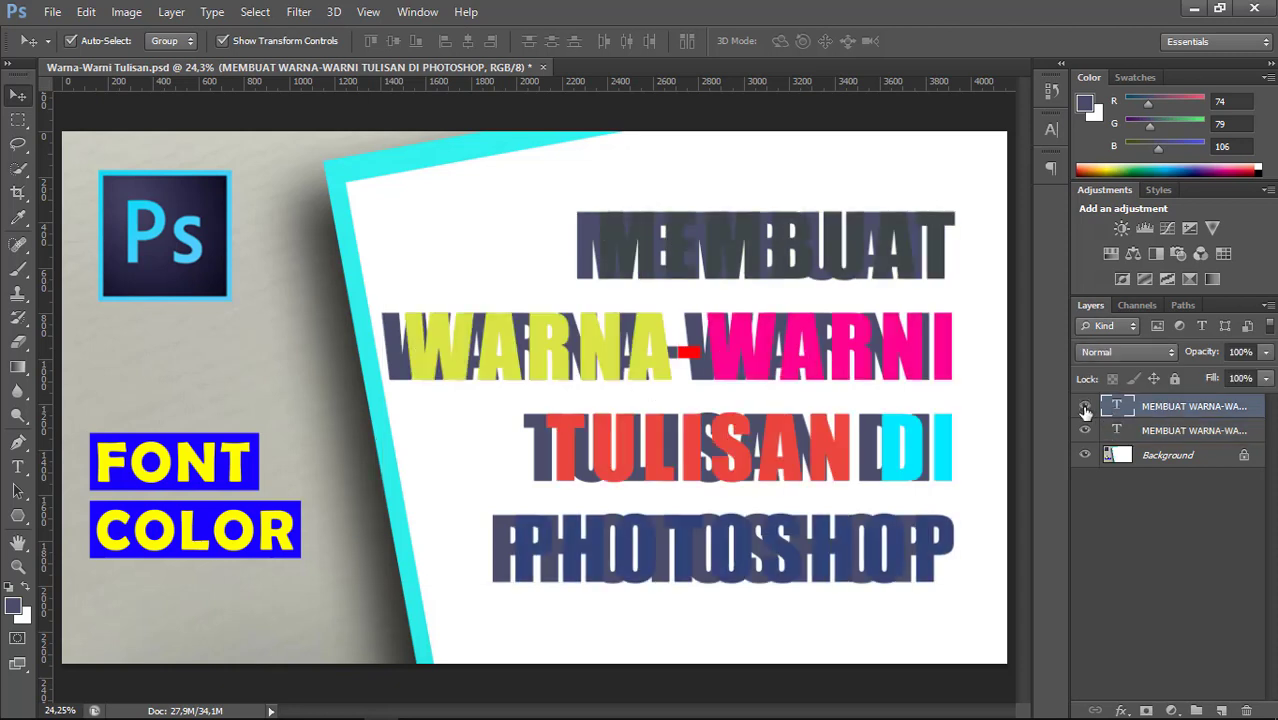
shift+click(1166, 432)
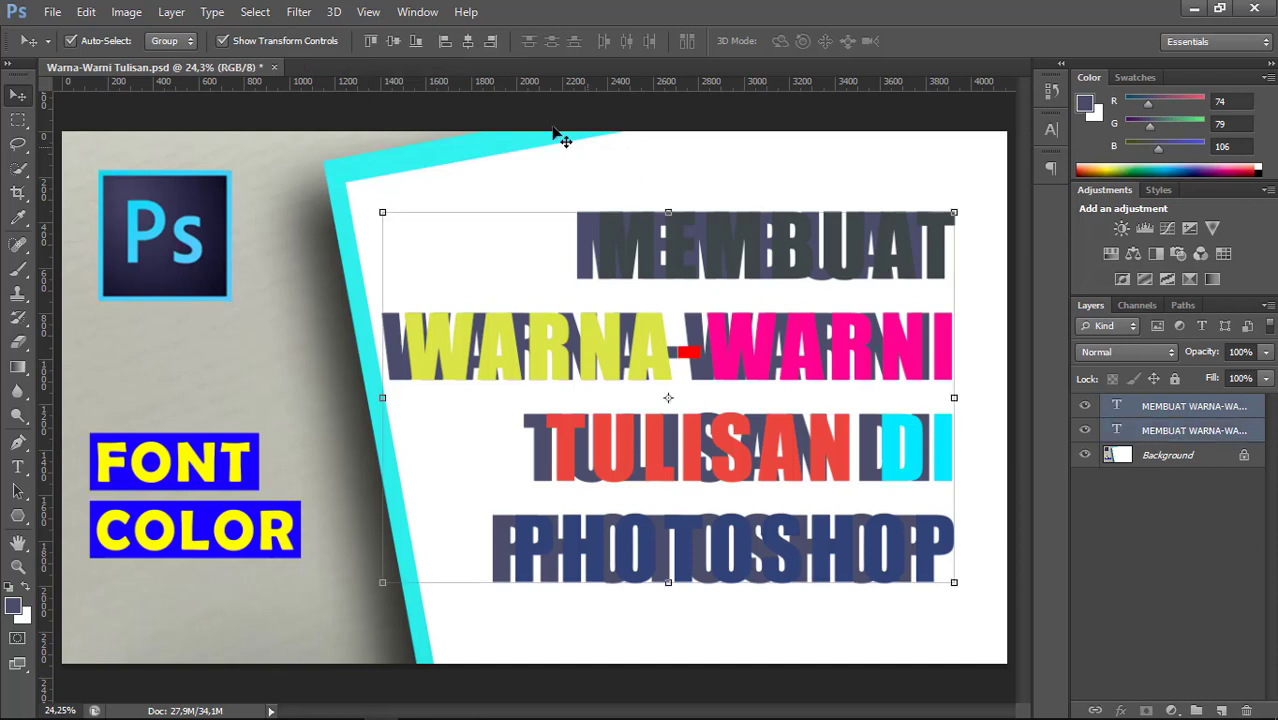
click(492, 41)
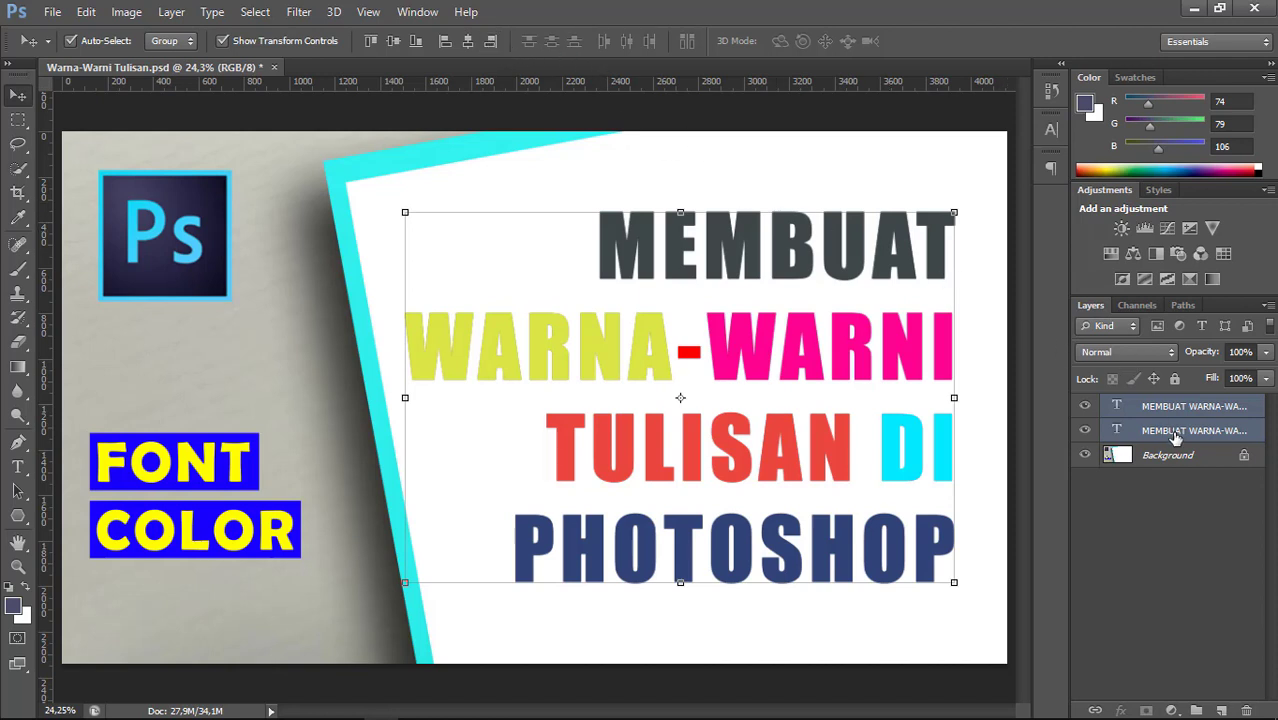
Step: Move the multicoloured copy far left and make the plain grey-blue title active for type editing
click(1142, 410)
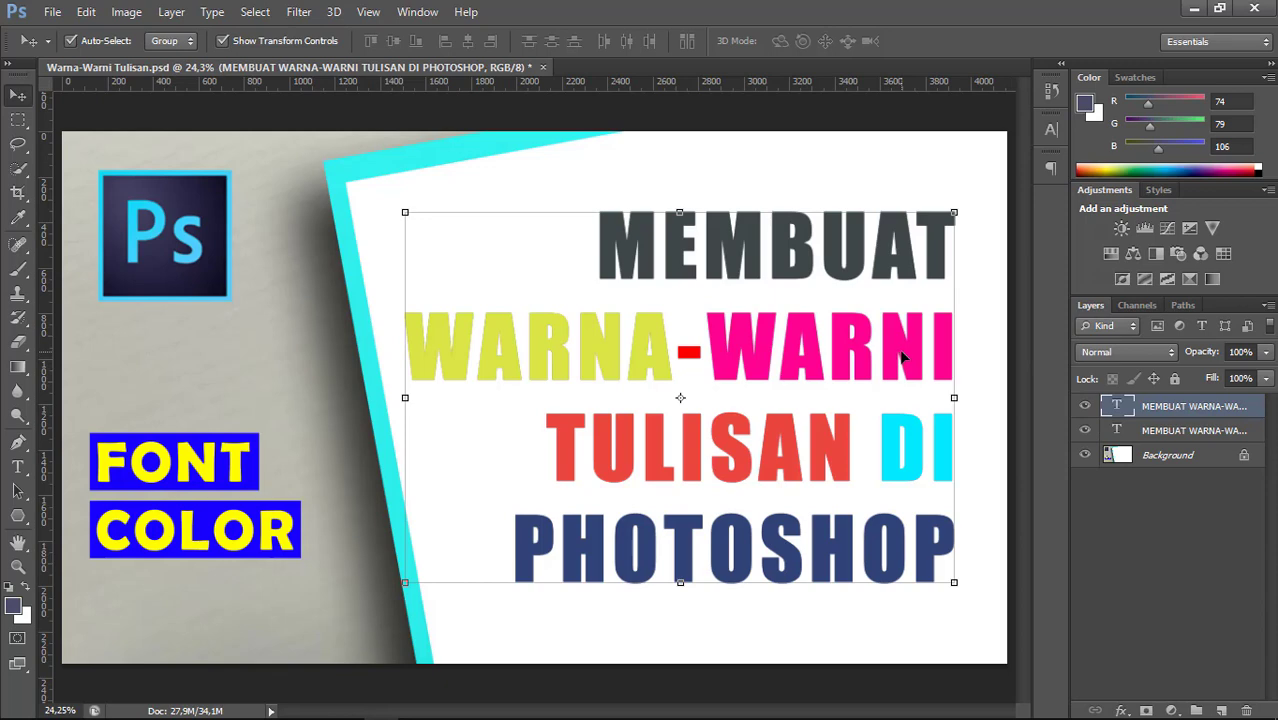
drag(901, 357, 514, 361)
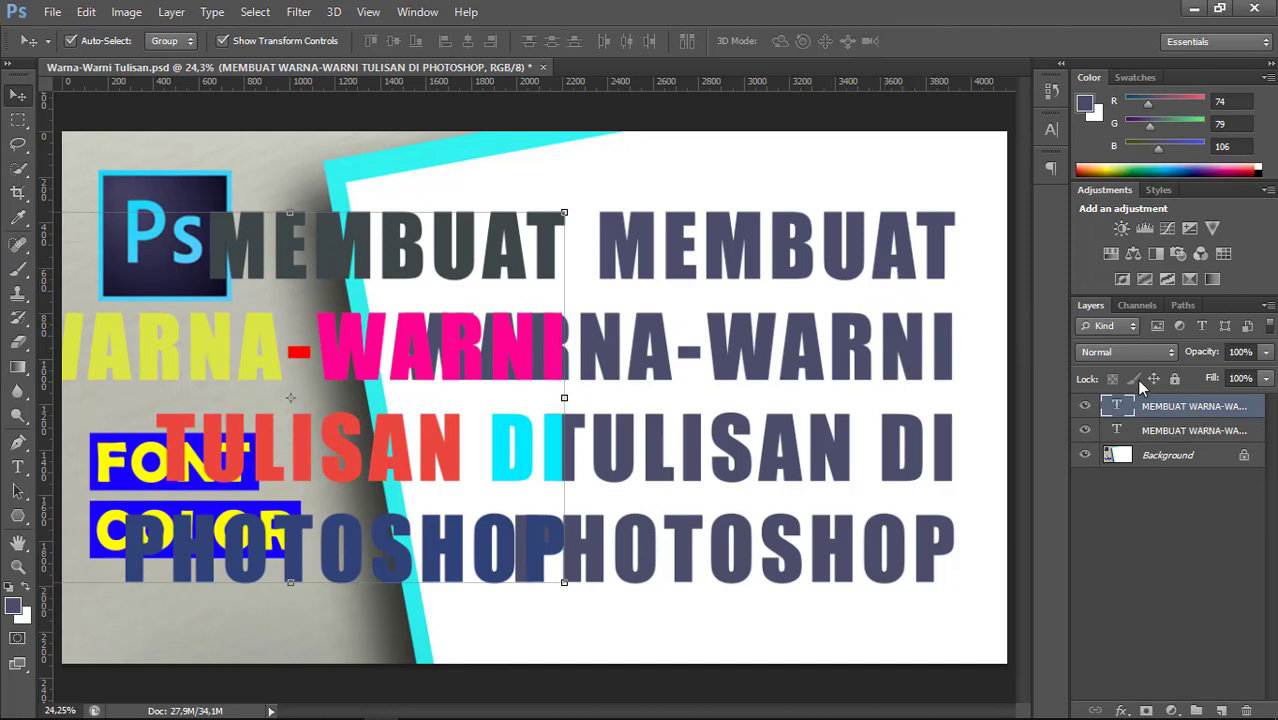
click(1178, 438)
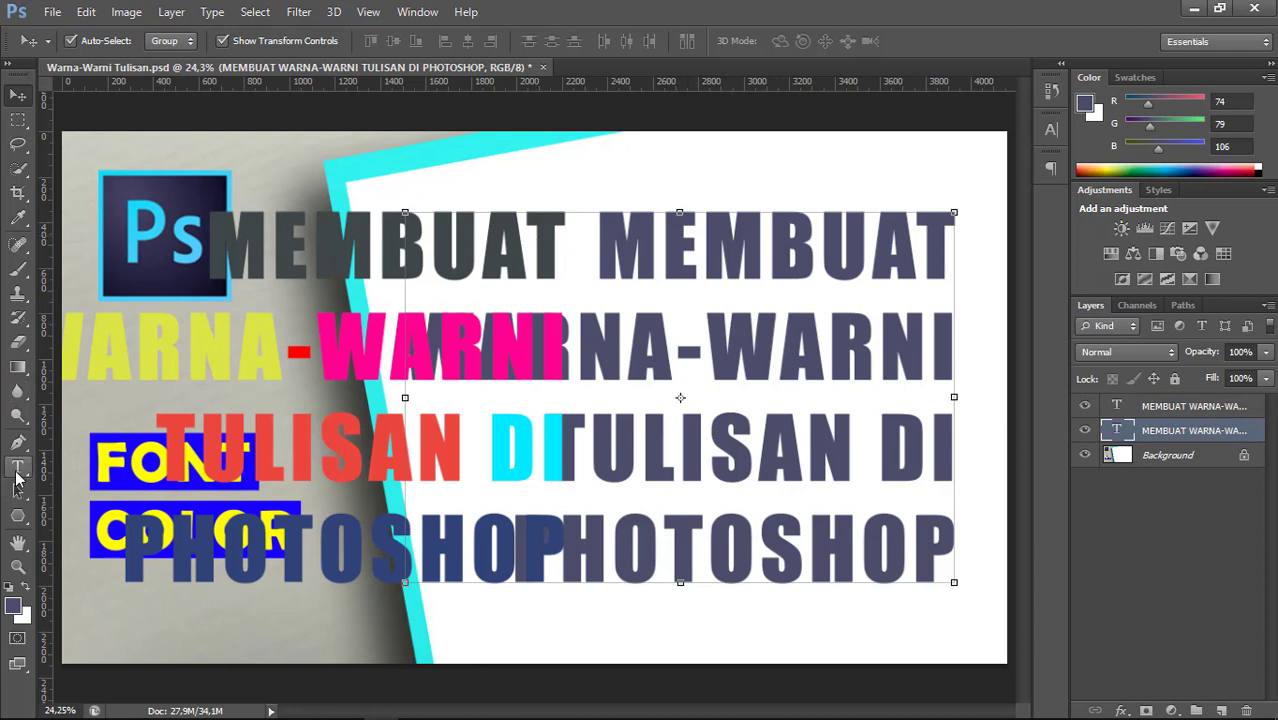
drag(17, 467, 70, 475)
click(67, 467)
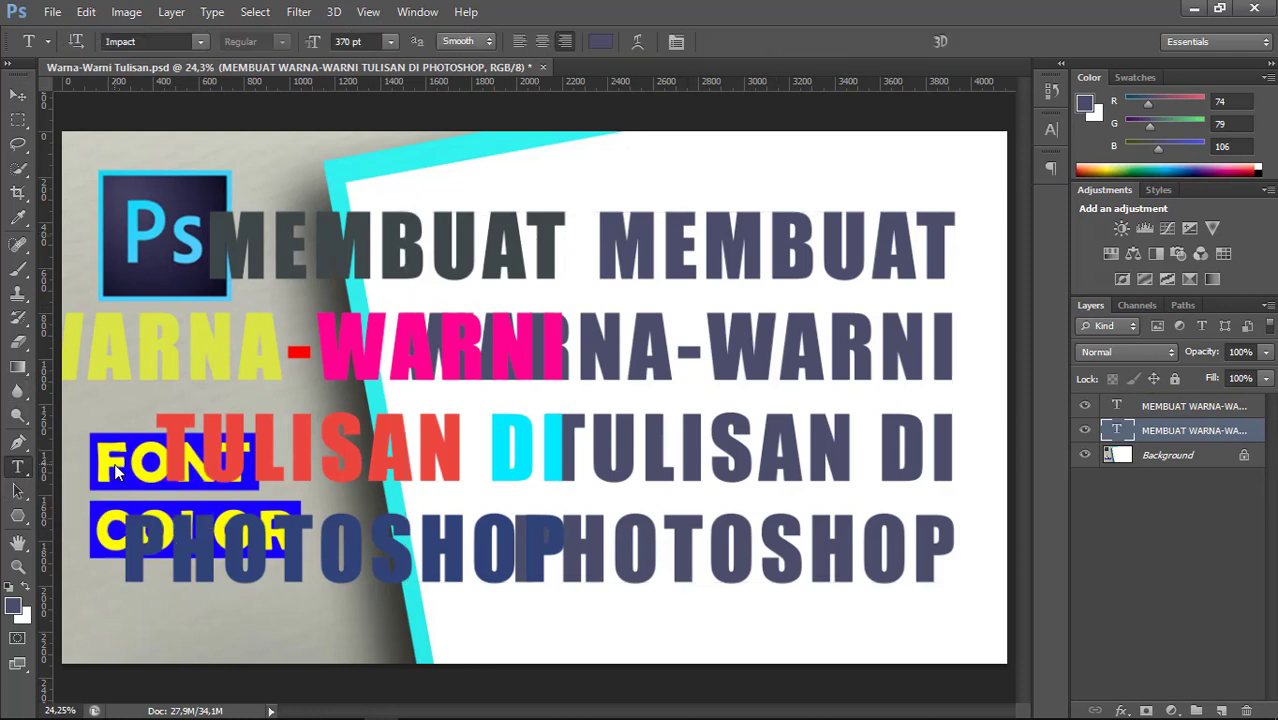
Step: Recolour MEMBUAT in the plain title dark grey 3e4849, sampled from the multicoloured copy
drag(608, 232, 969, 228)
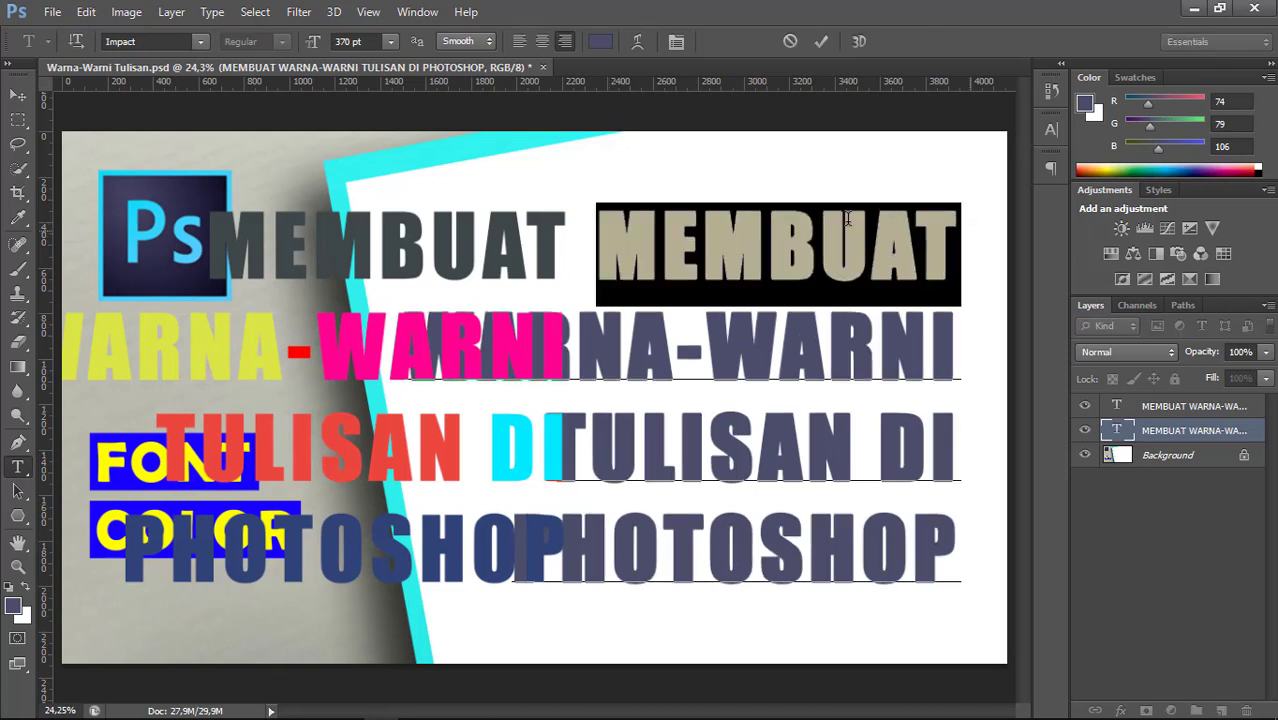
click(624, 236)
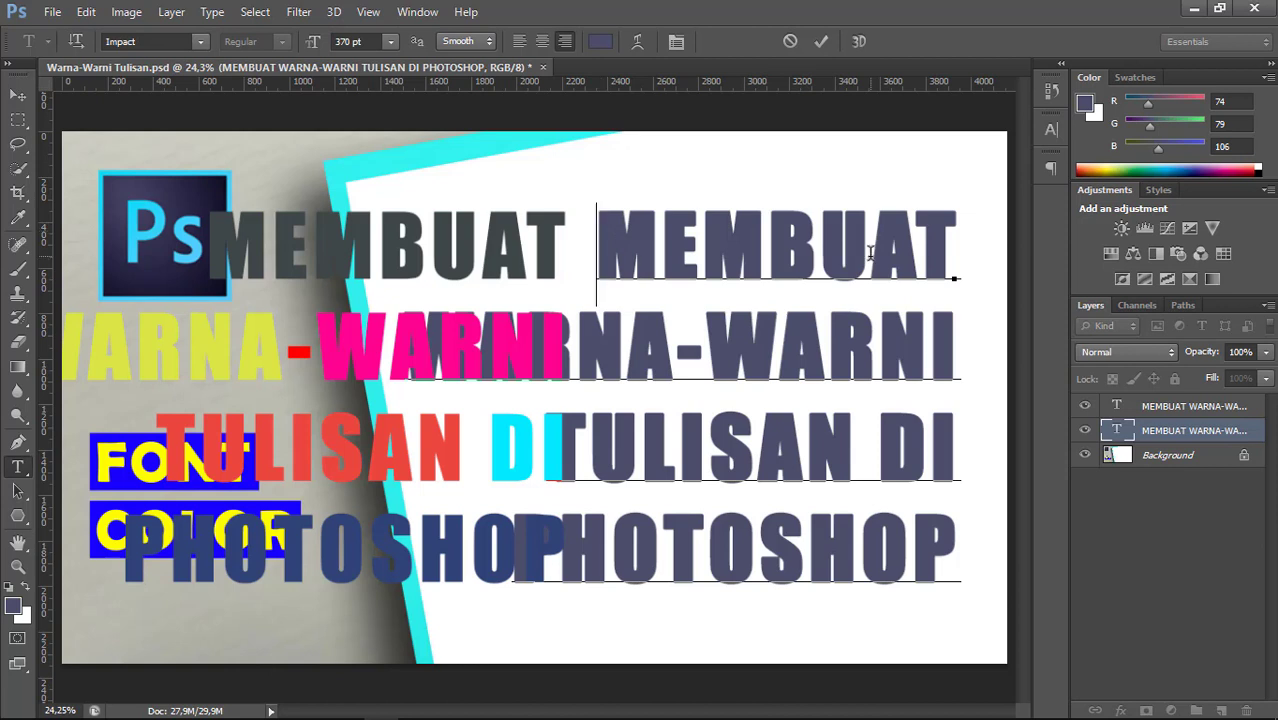
key(shift+Right)
key(shift+Right)
key(shift+Right)
key(shift+Right)
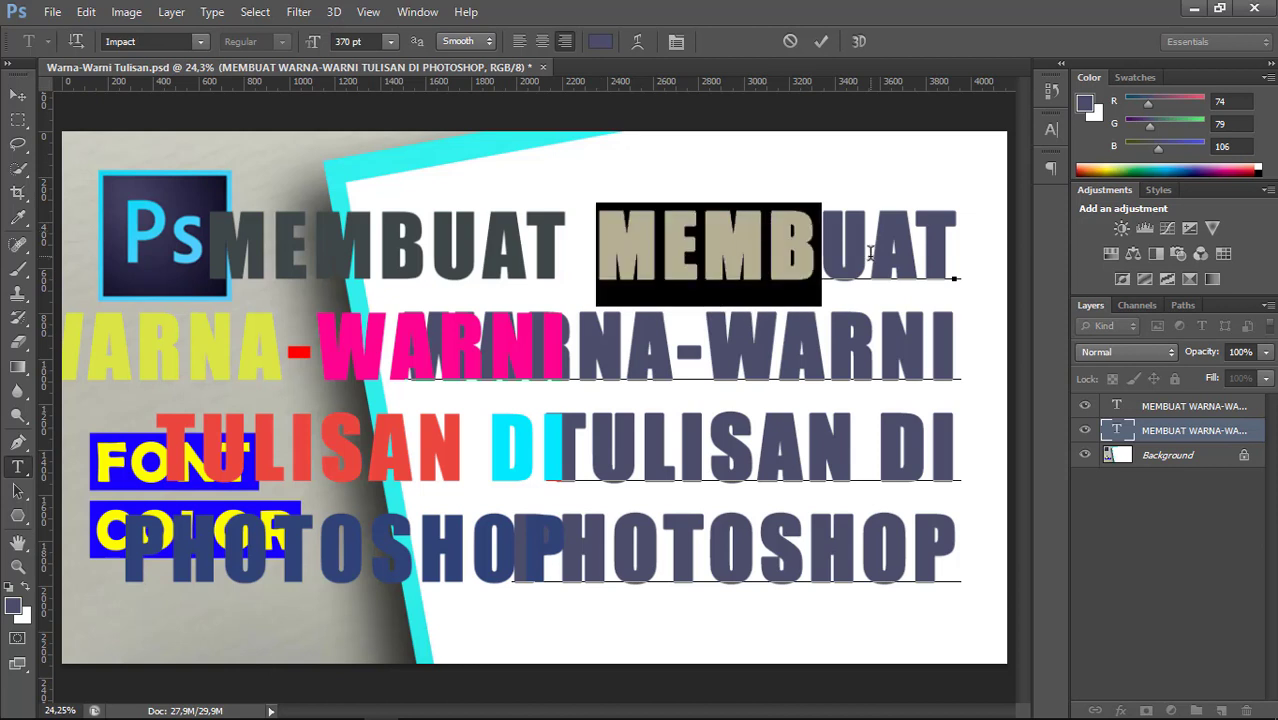
key(shift+Right)
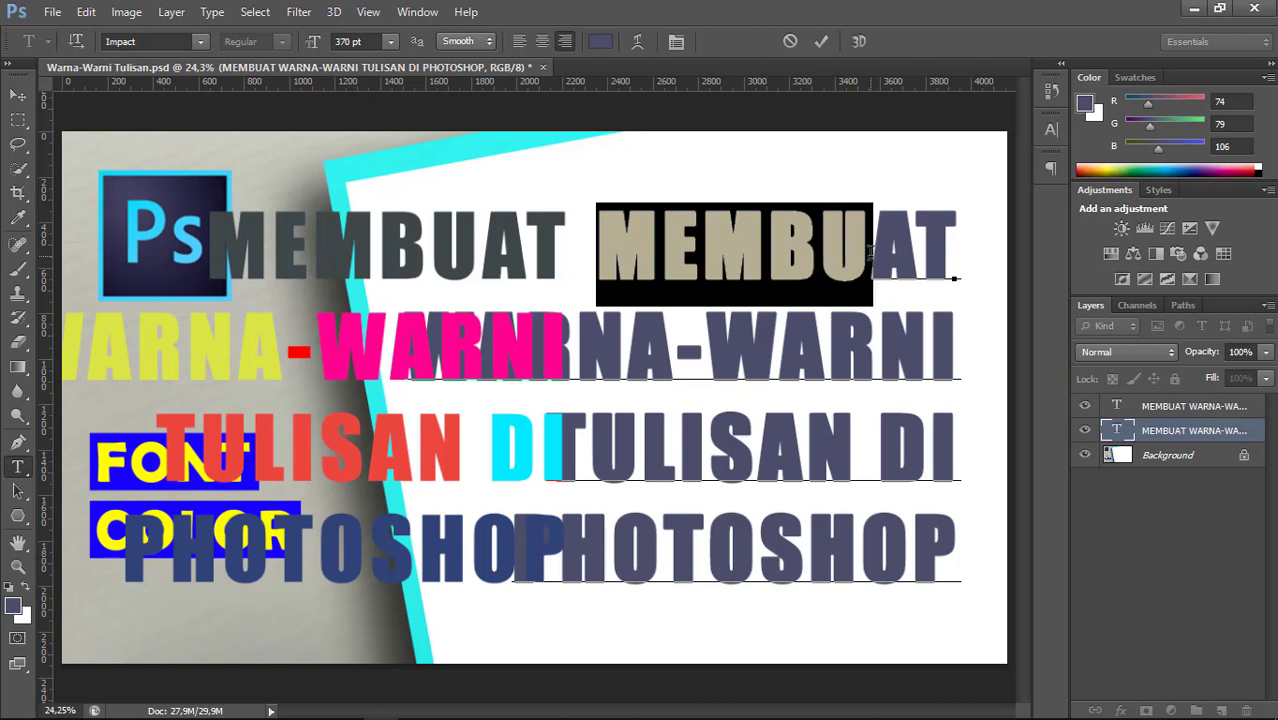
key(shift+Right)
key(shift+Right)
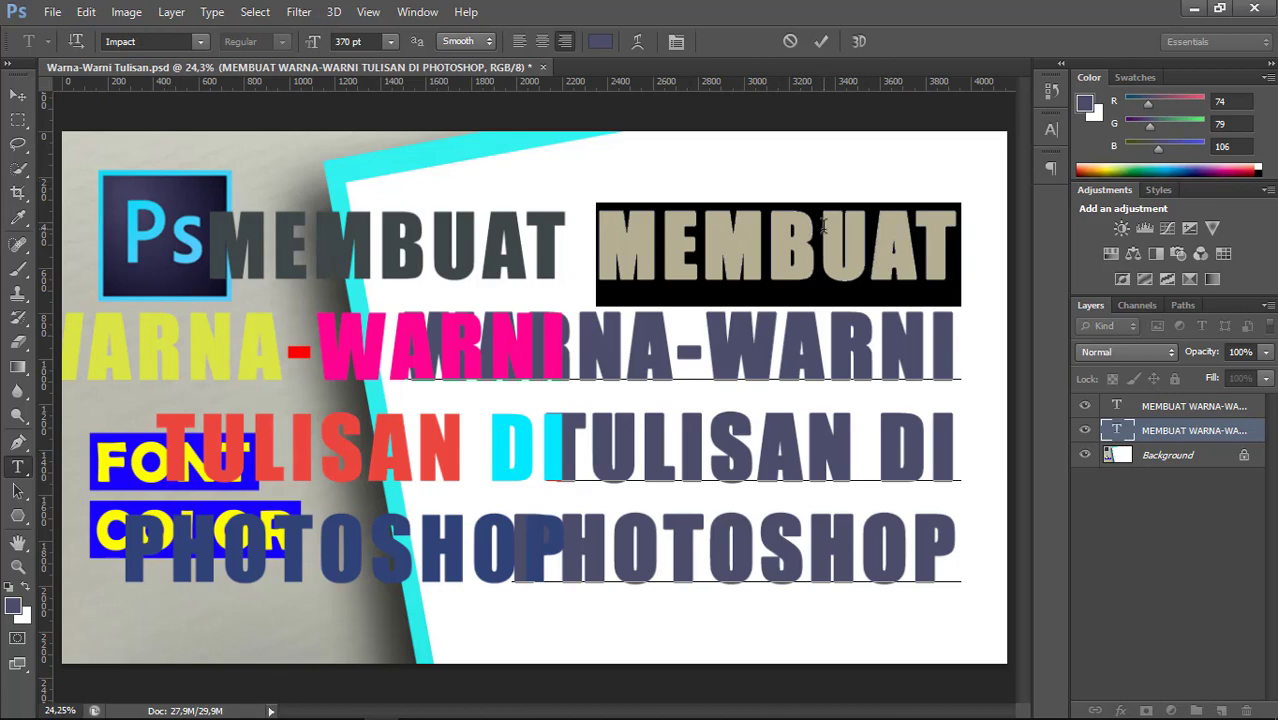
click(599, 44)
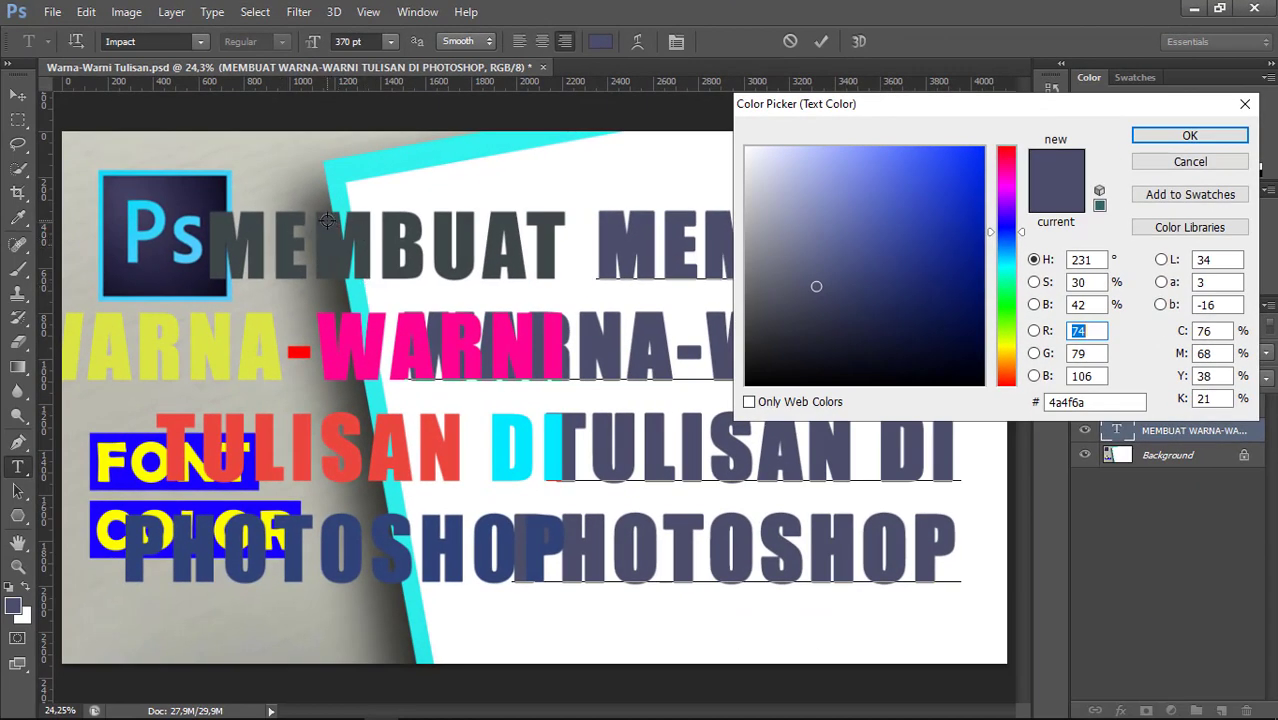
click(327, 220)
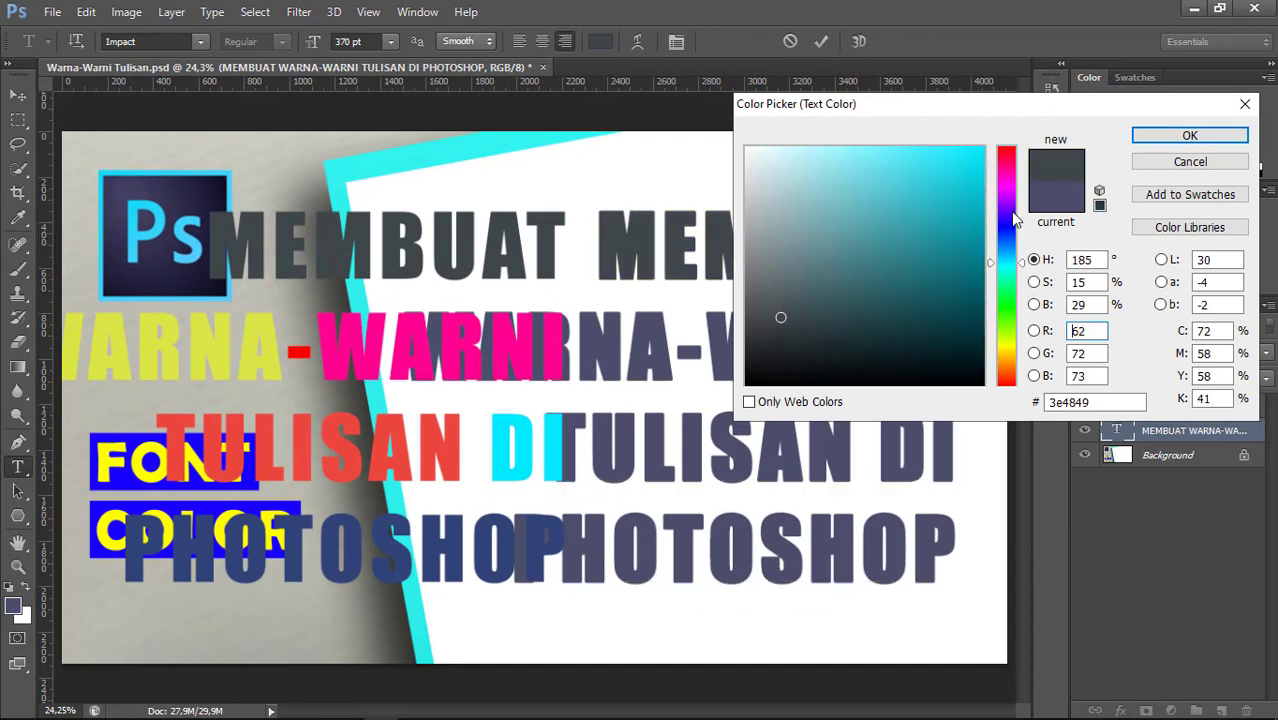
click(1185, 138)
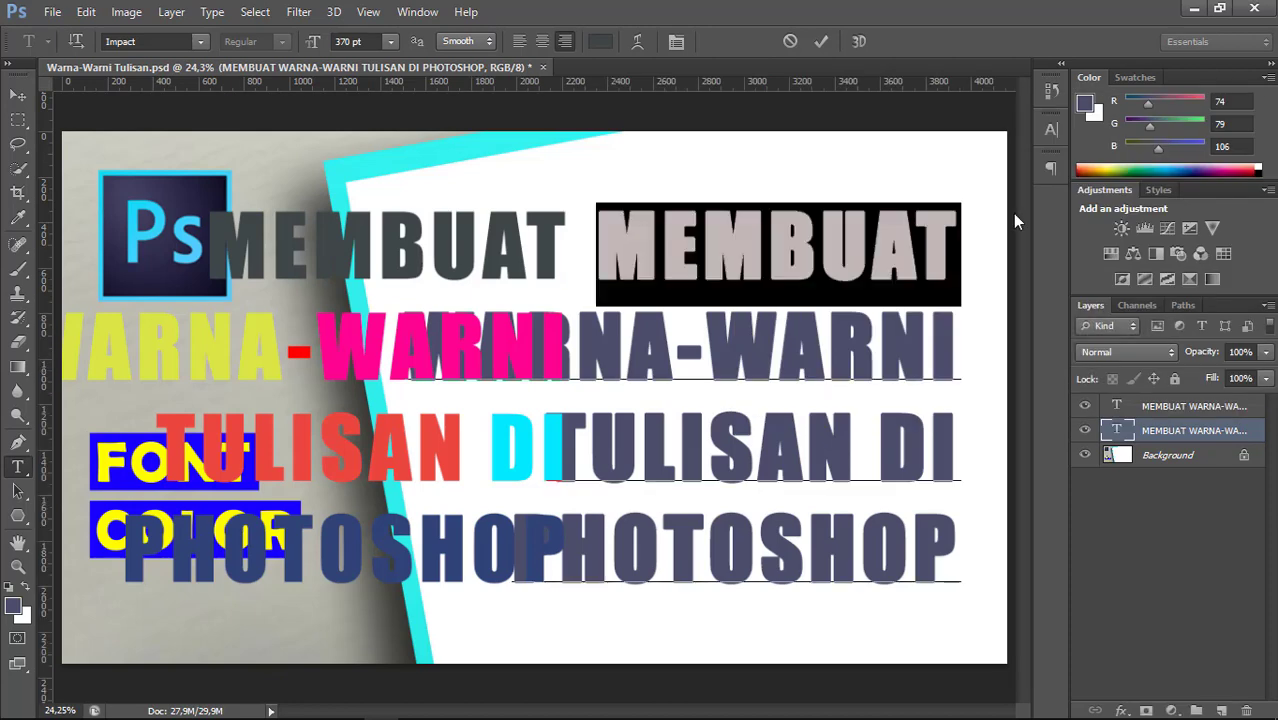
Step: Colour the letters RNA of WARNA yellow, sampled from the multicoloured copy
drag(673, 340, 390, 335)
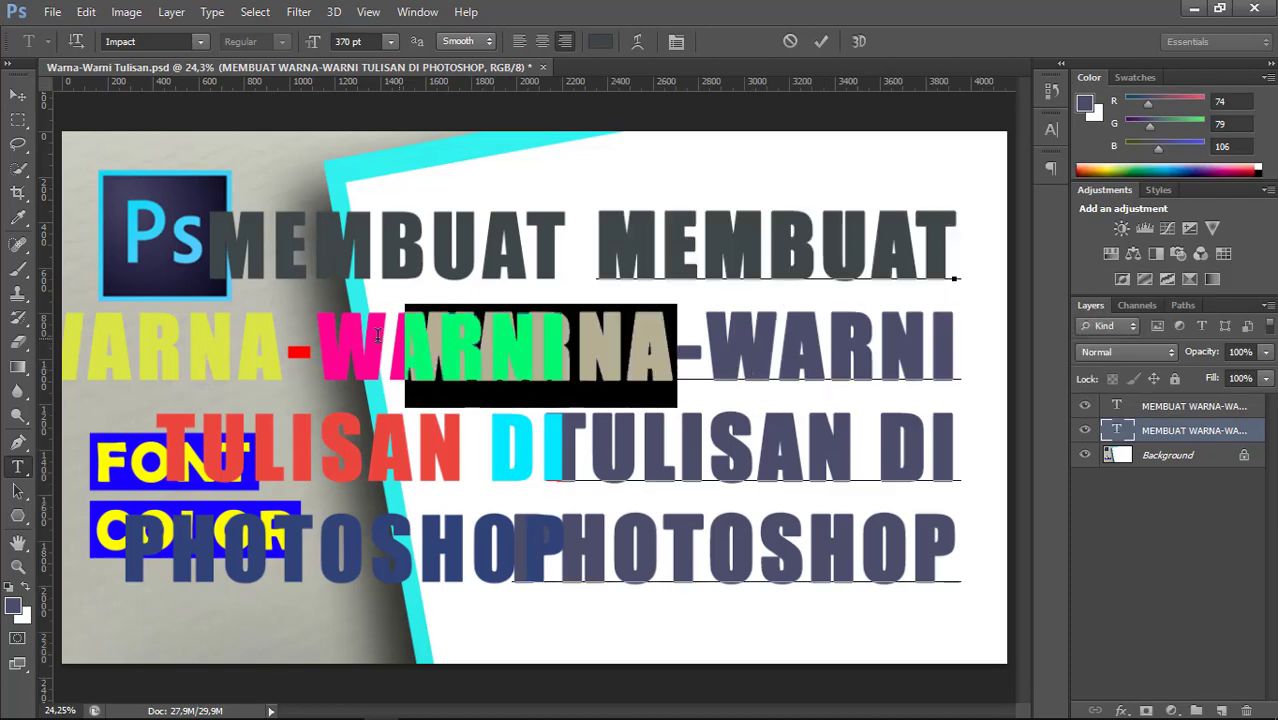
click(599, 44)
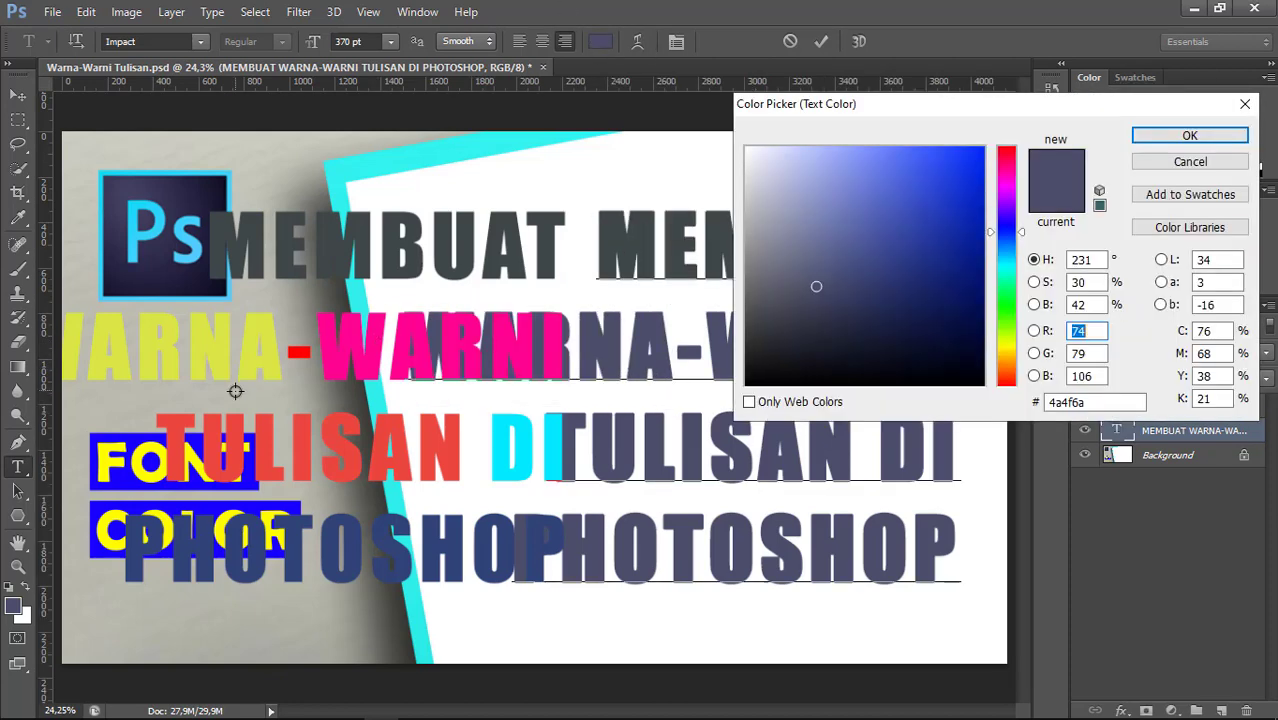
click(218, 348)
key(Return)
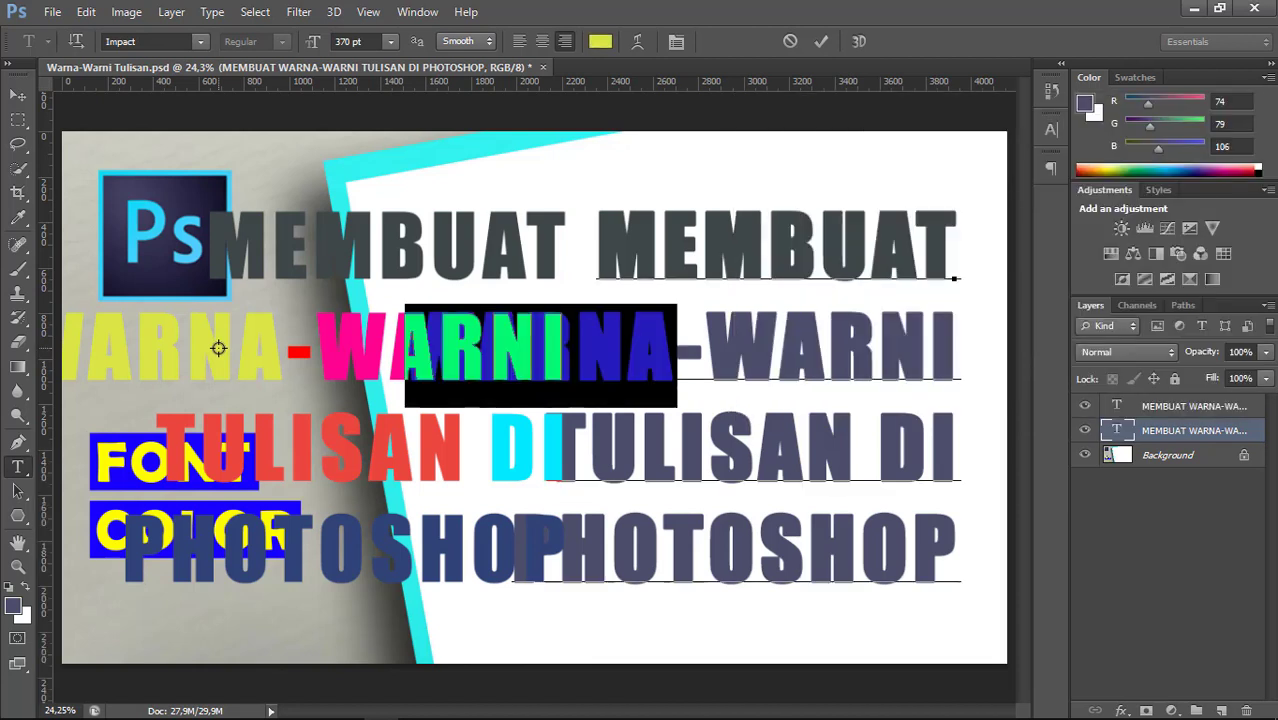
Step: Make the hyphen between WARNA and WARNI red ff0000, sampled from the reference
drag(707, 347, 678, 347)
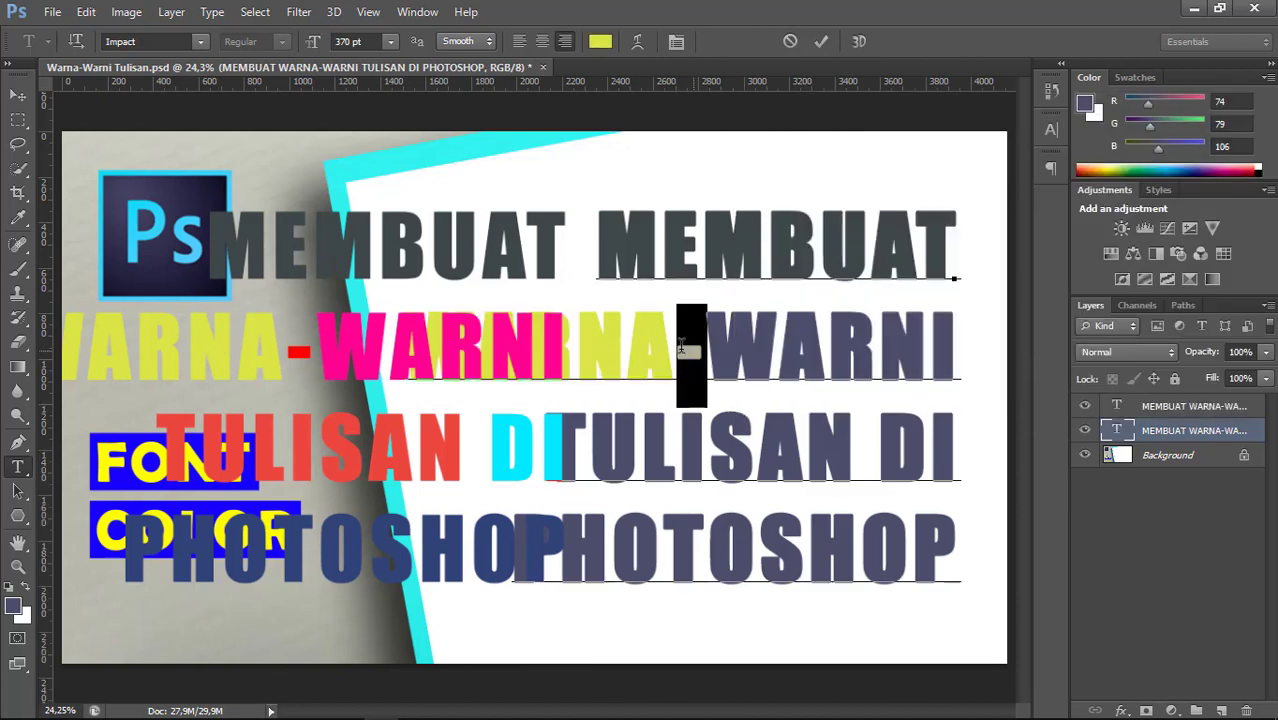
click(608, 44)
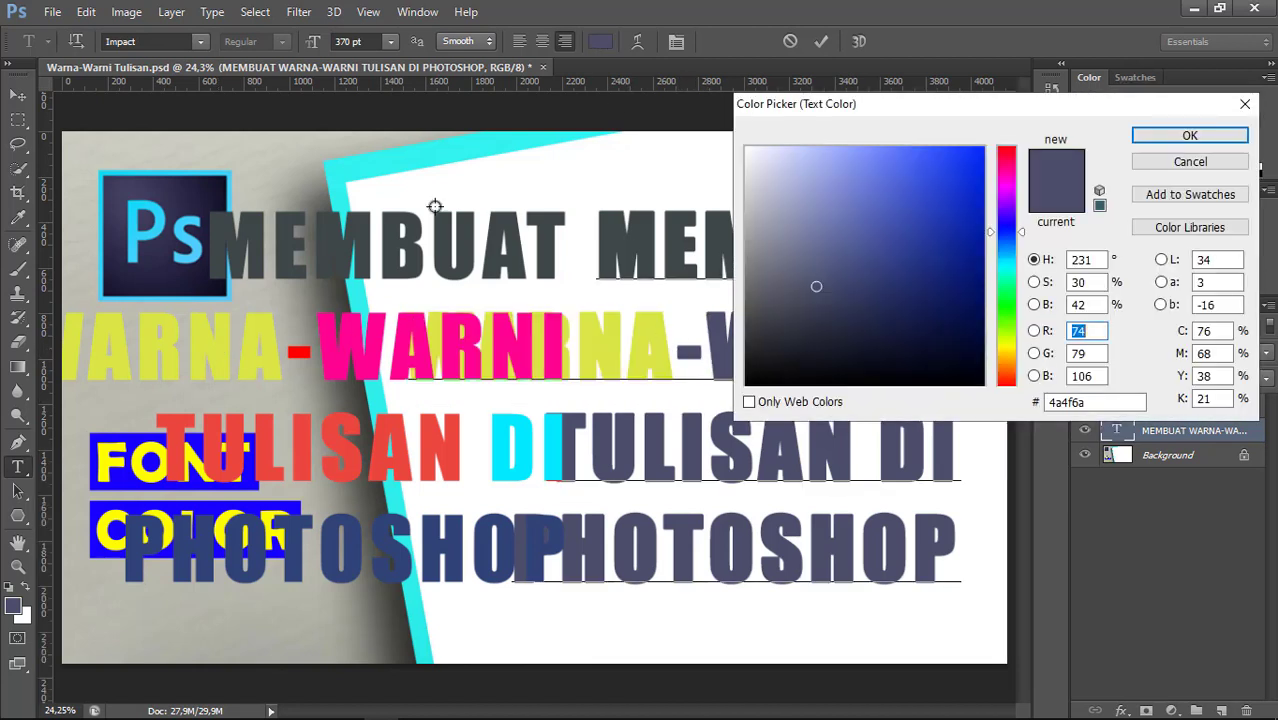
click(298, 353)
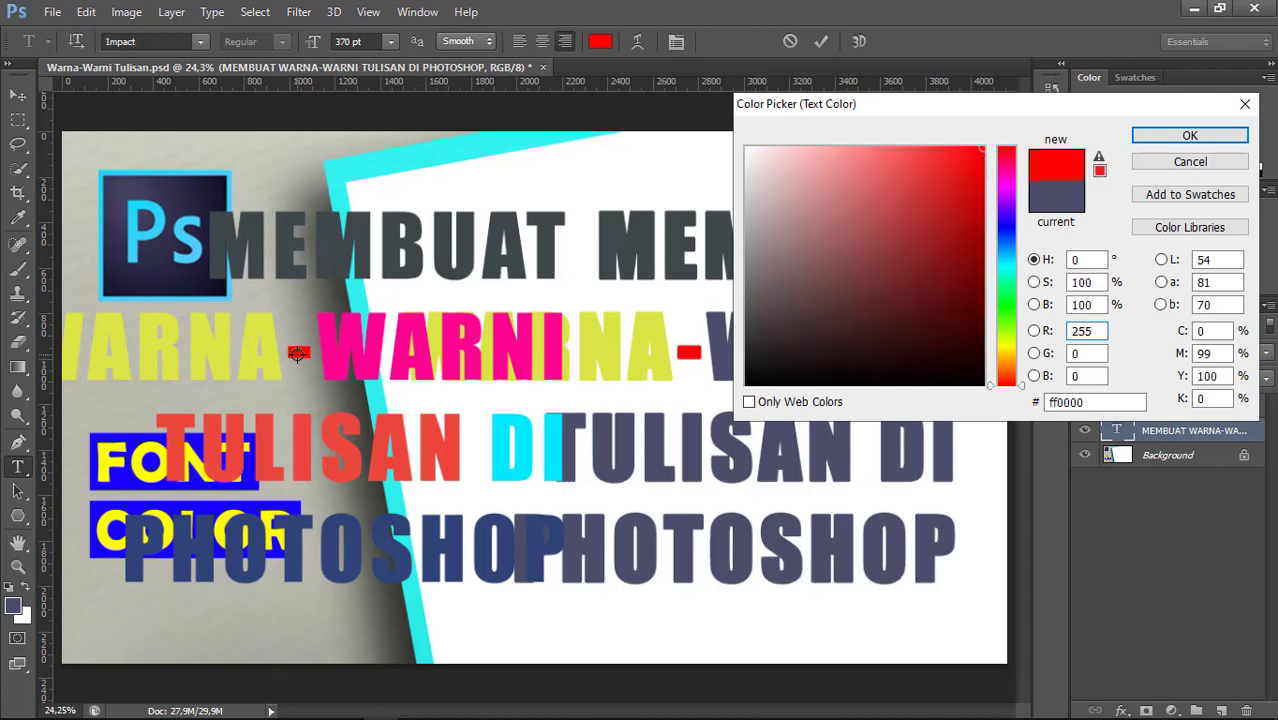
click(1167, 140)
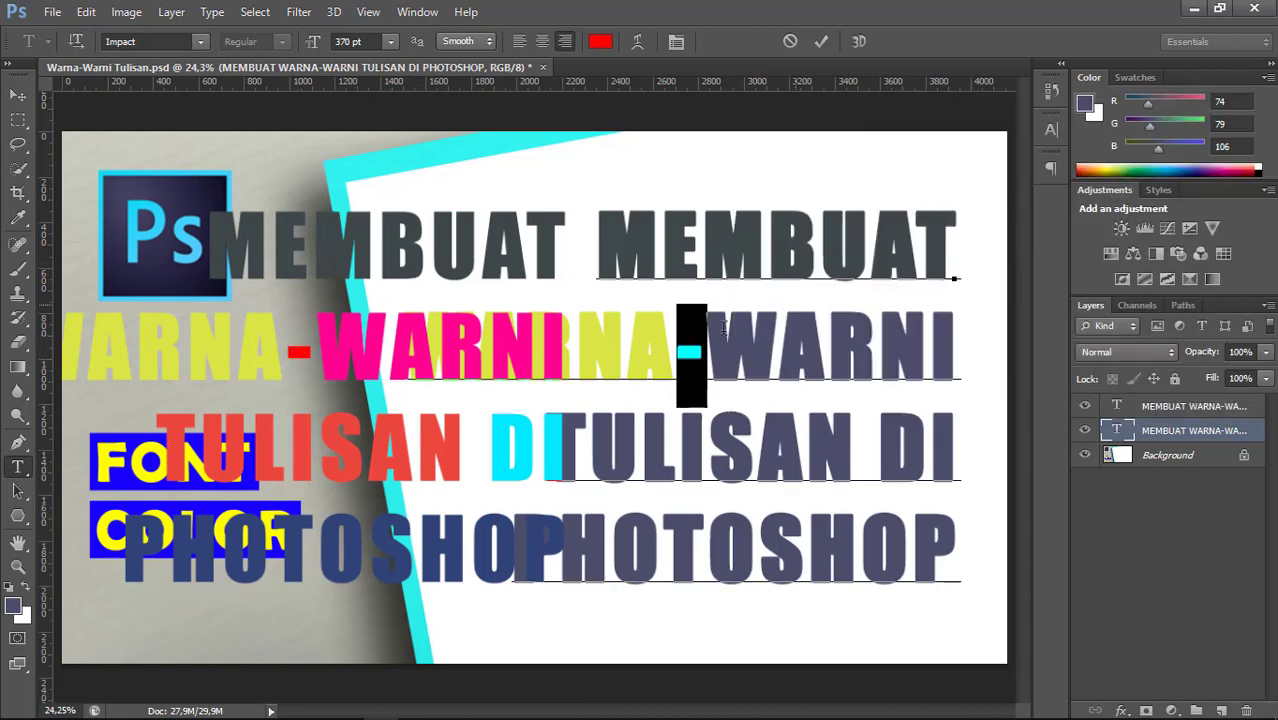
click(712, 335)
Step: Colour the second word WARNI magenta fc058f, sampled from the reference title
key(ctrl+a)
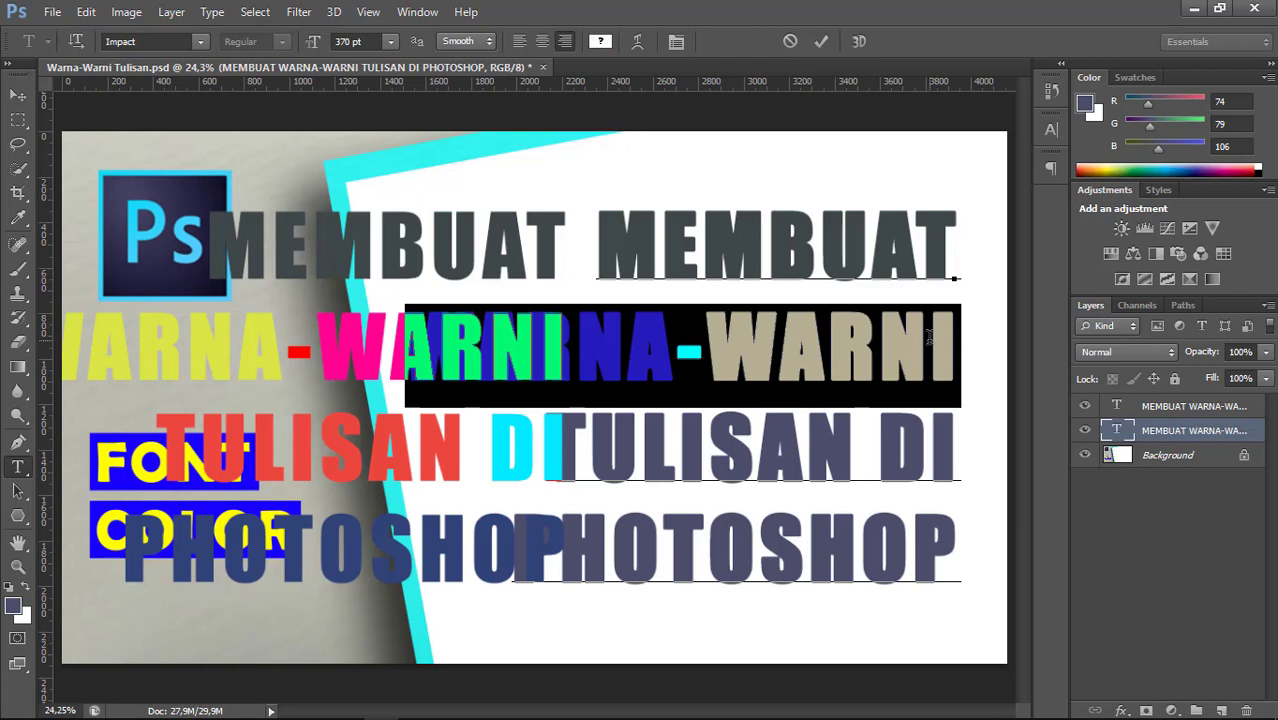
click(926, 337)
drag(946, 340, 726, 341)
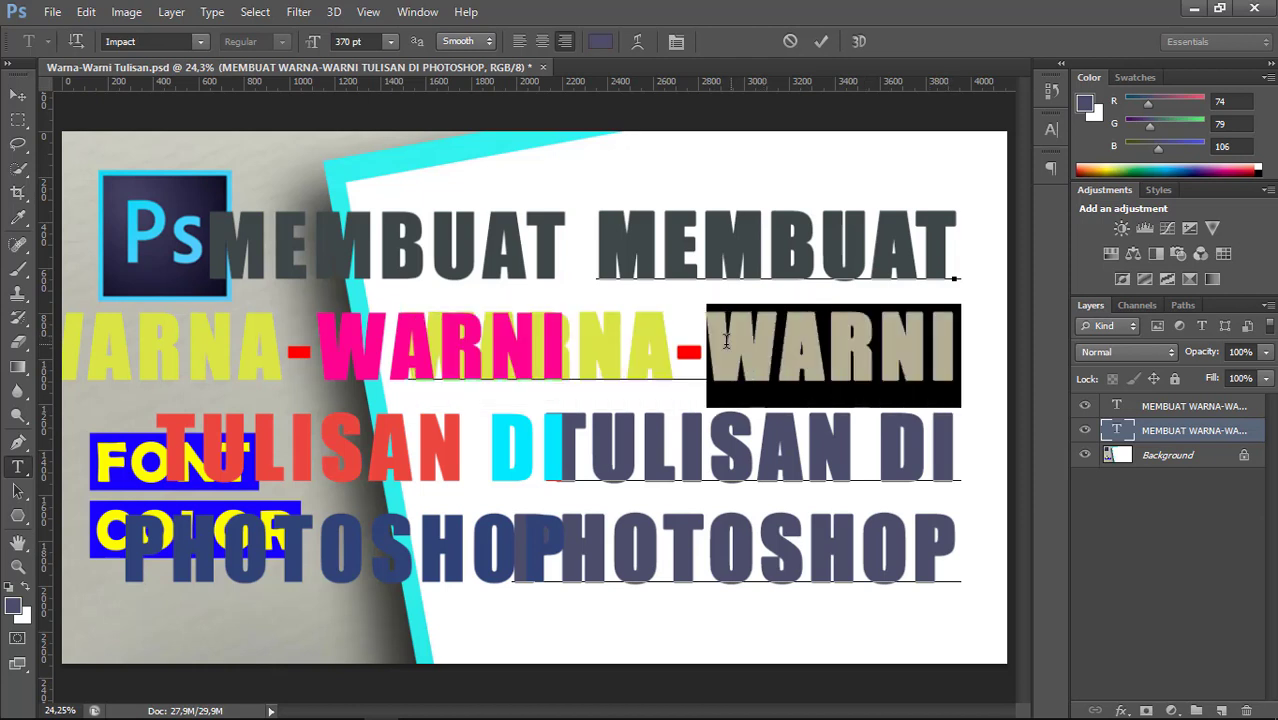
click(600, 41)
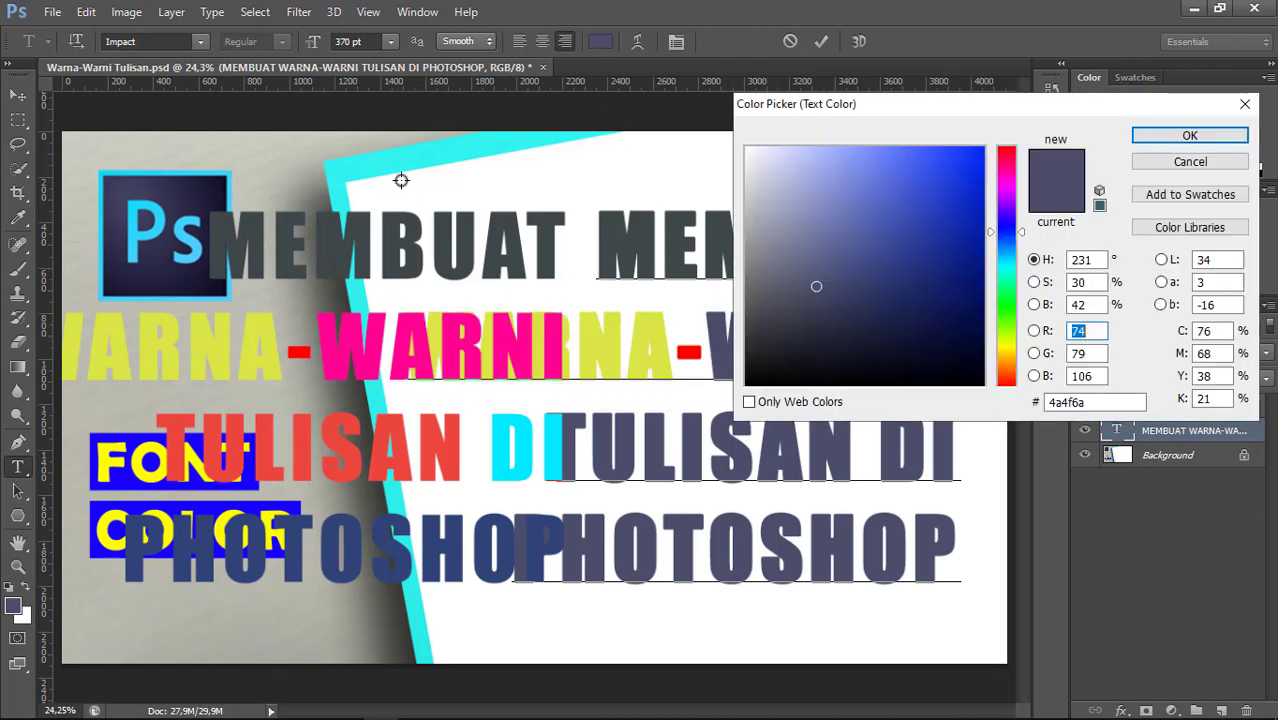
click(368, 356)
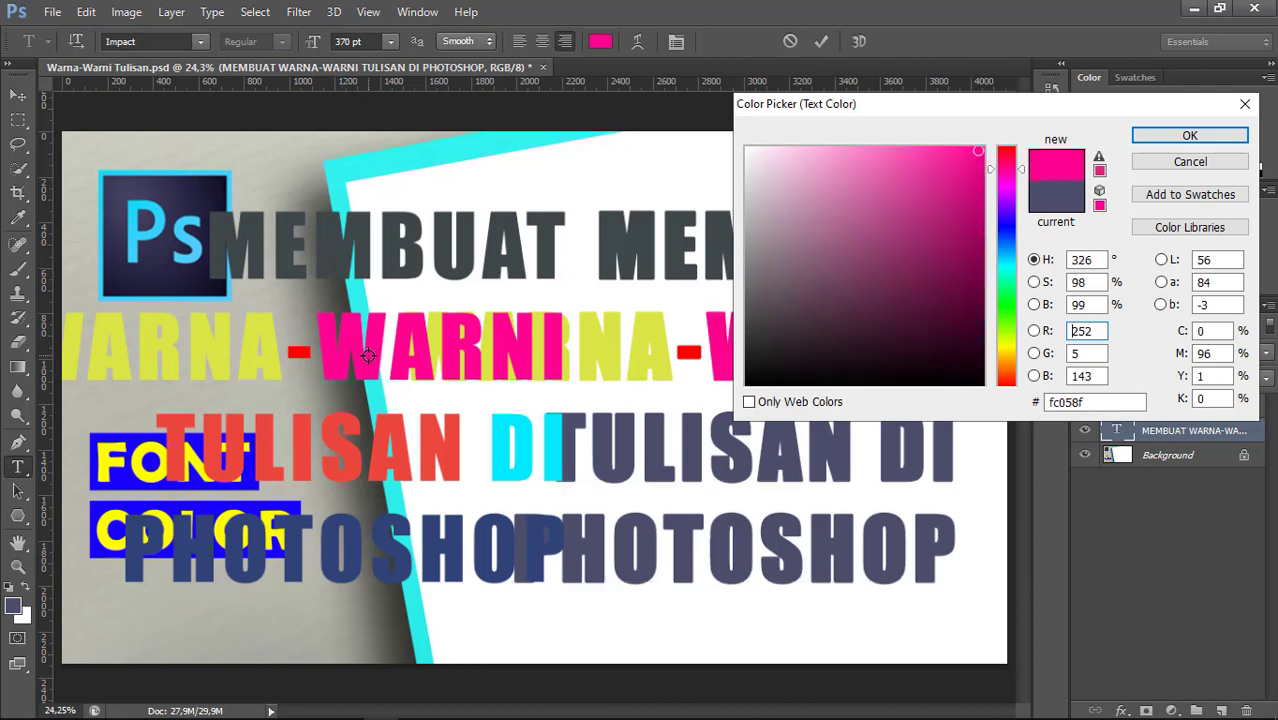
click(1178, 140)
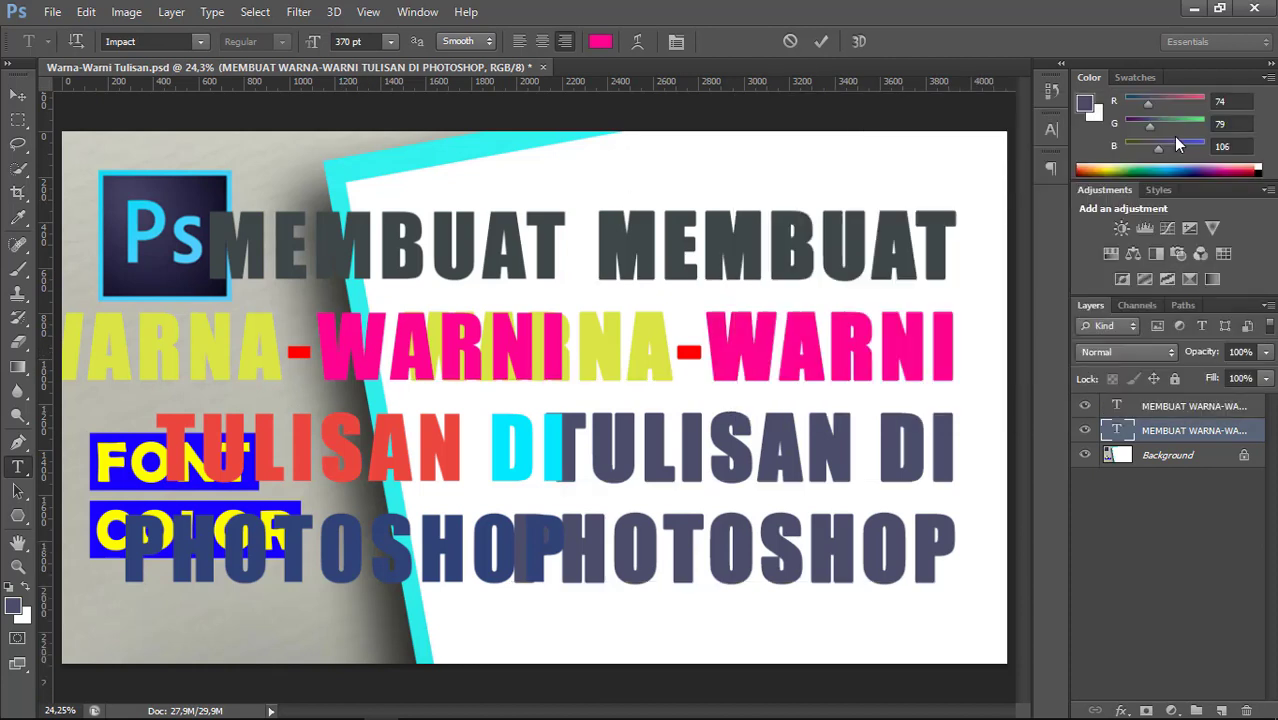
Step: Colour TULISAN red ed4840, sampled from the reference title
drag(862, 444, 548, 446)
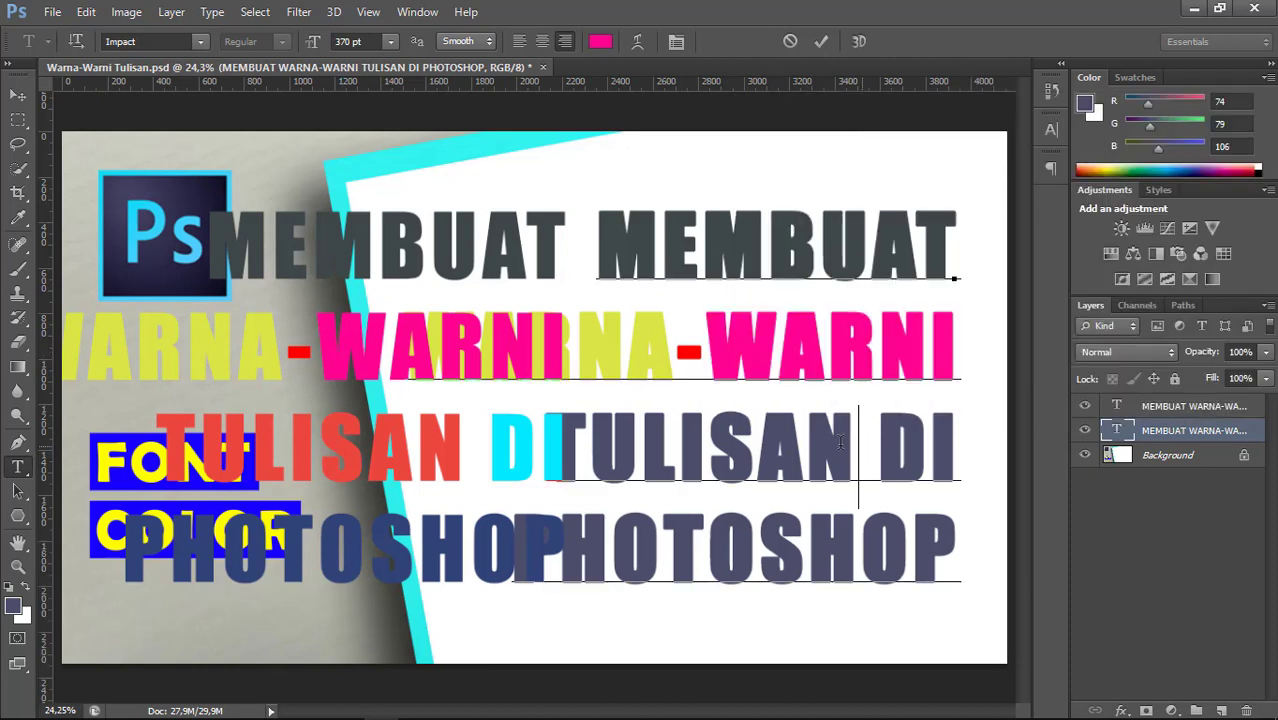
click(600, 41)
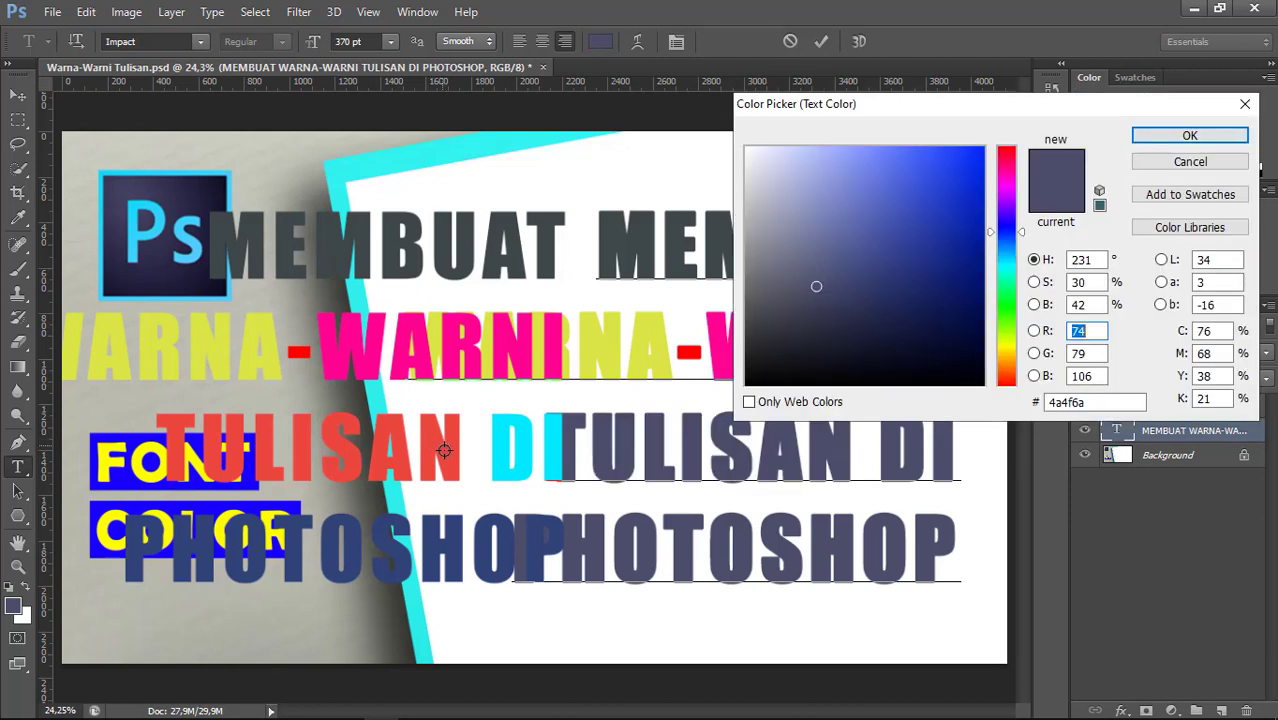
click(446, 453)
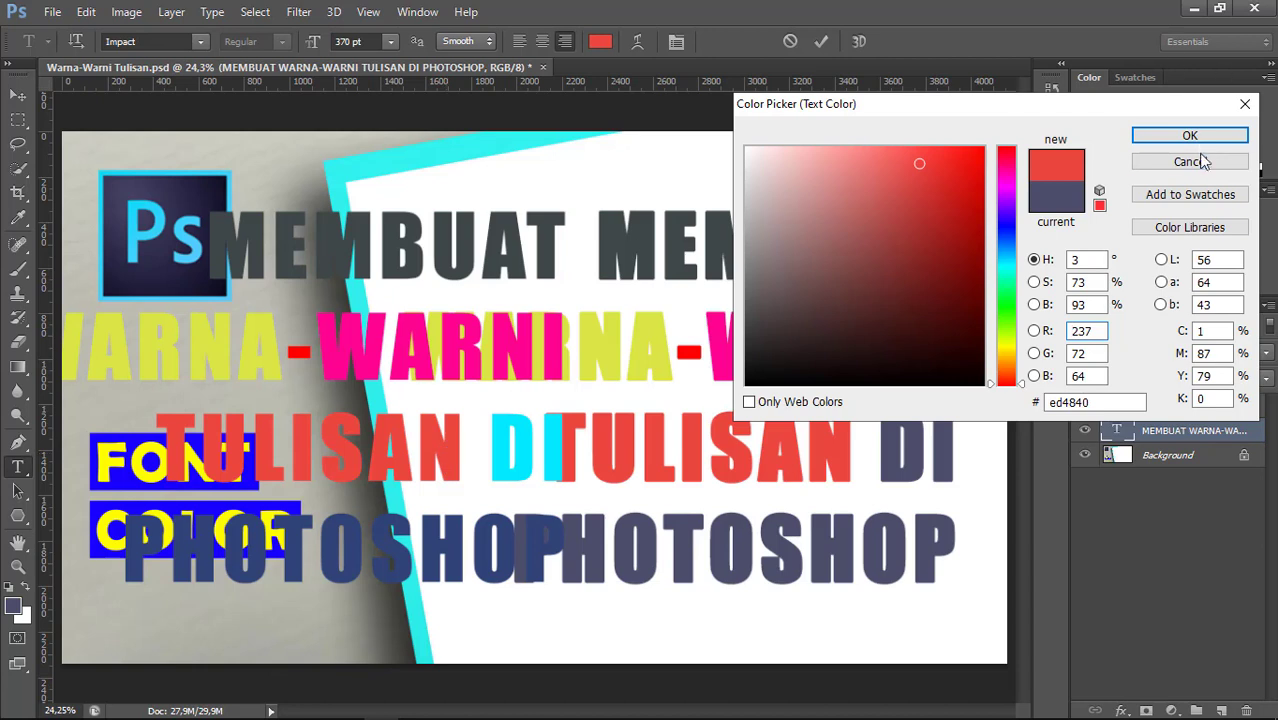
click(1170, 144)
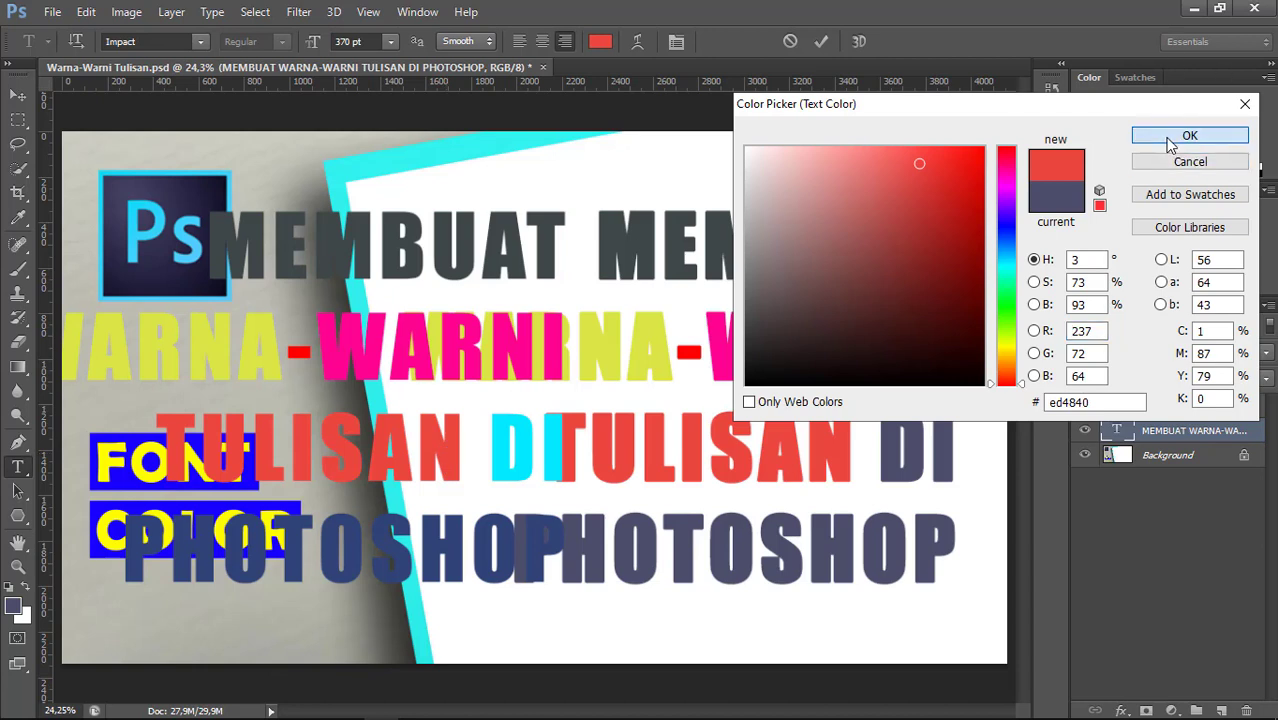
Step: Colour DI cyan 00e8ff from the reference, then select the word PHOTOSHOP
click(881, 418)
double_click(883, 418)
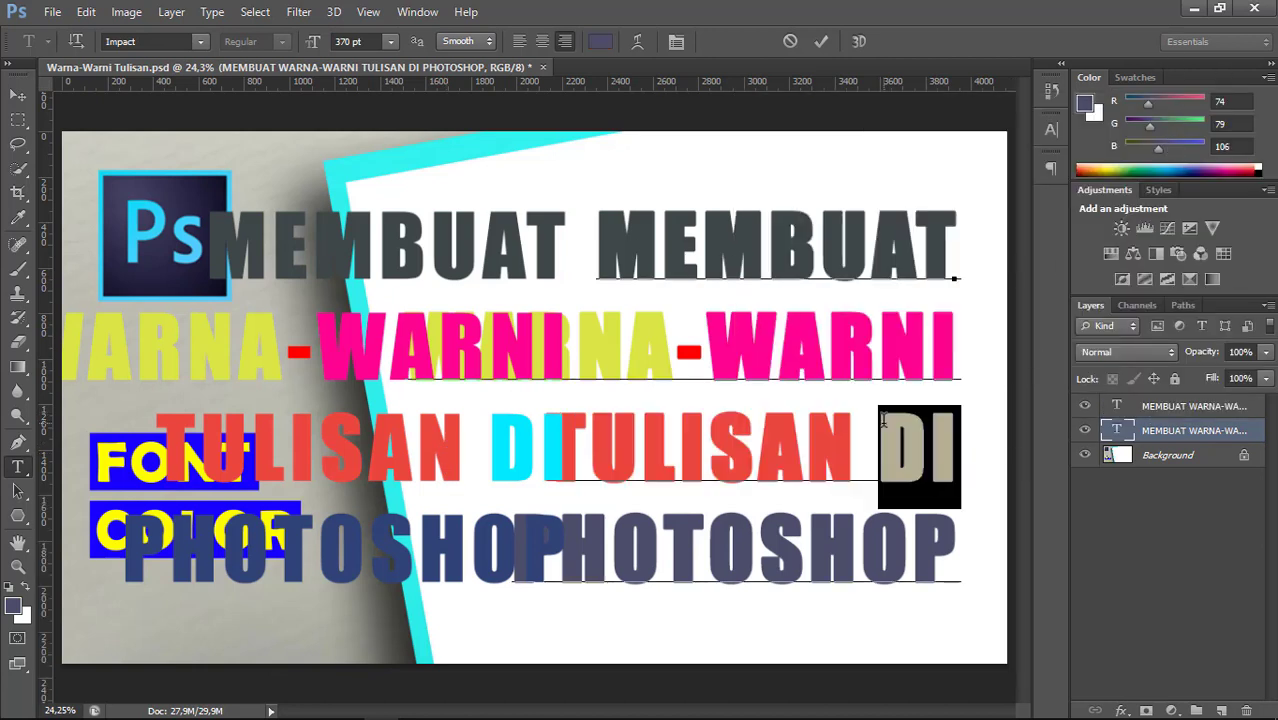
click(599, 42)
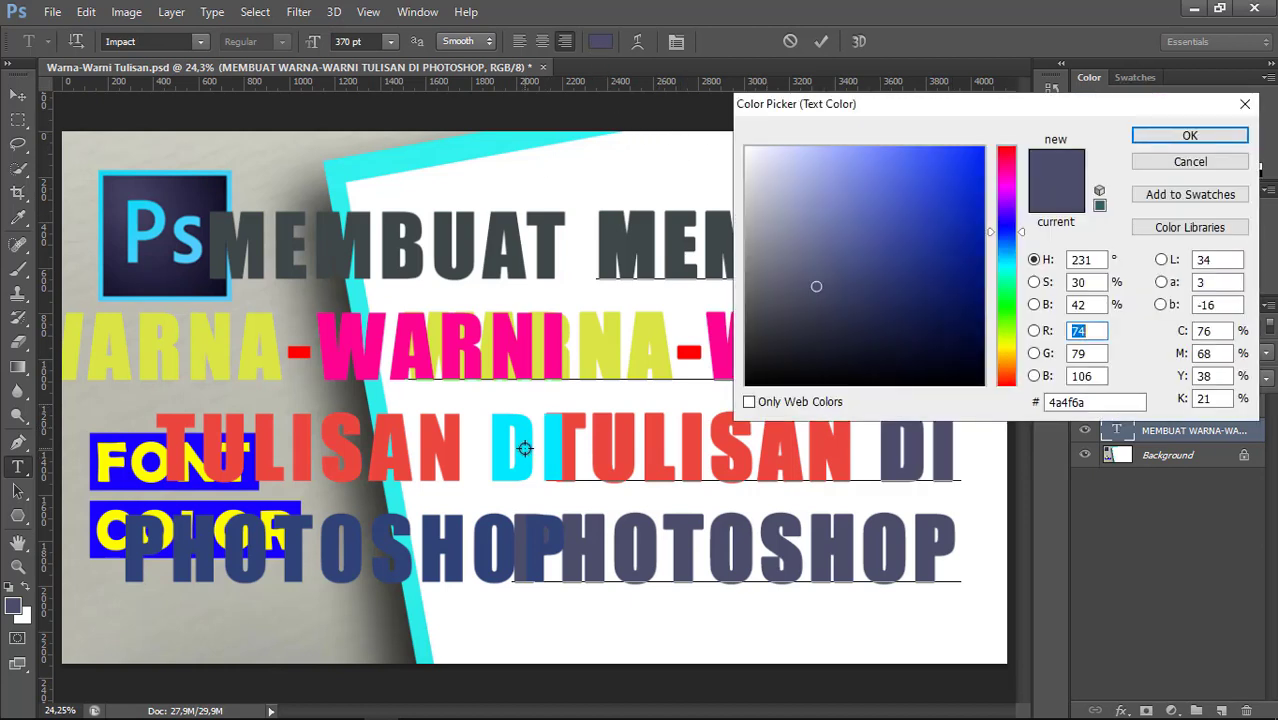
click(522, 440)
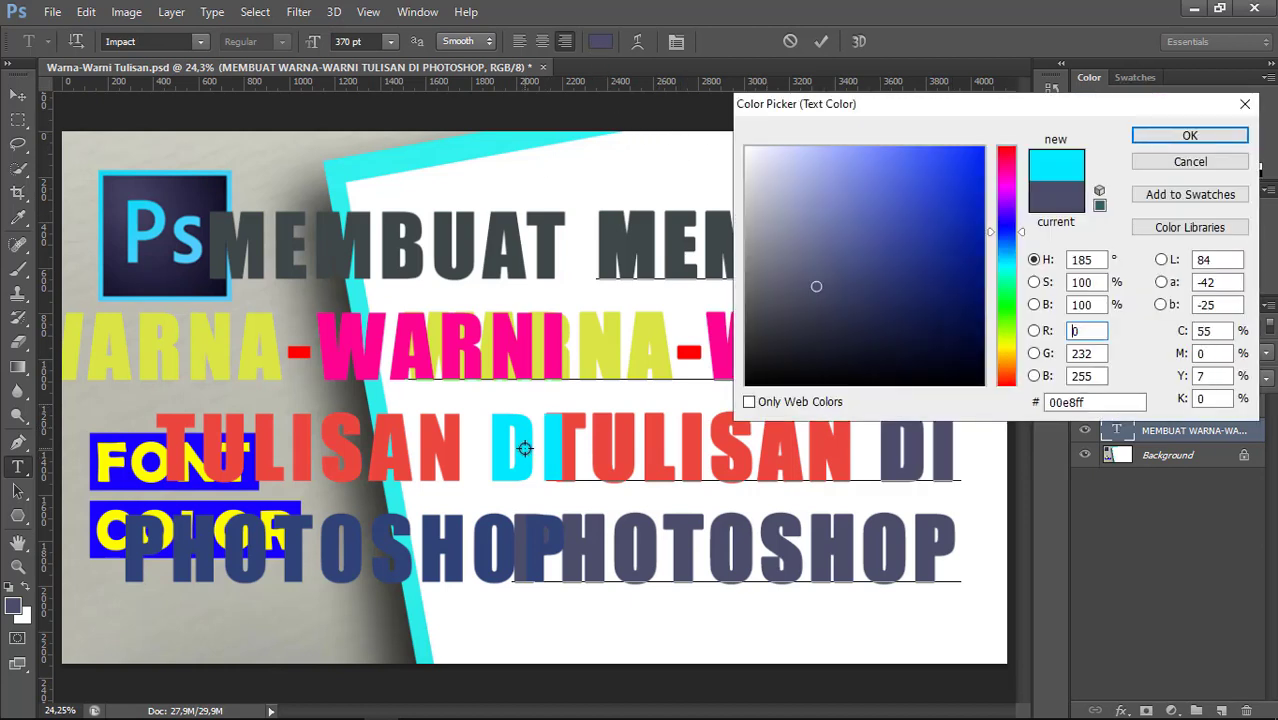
click(1202, 132)
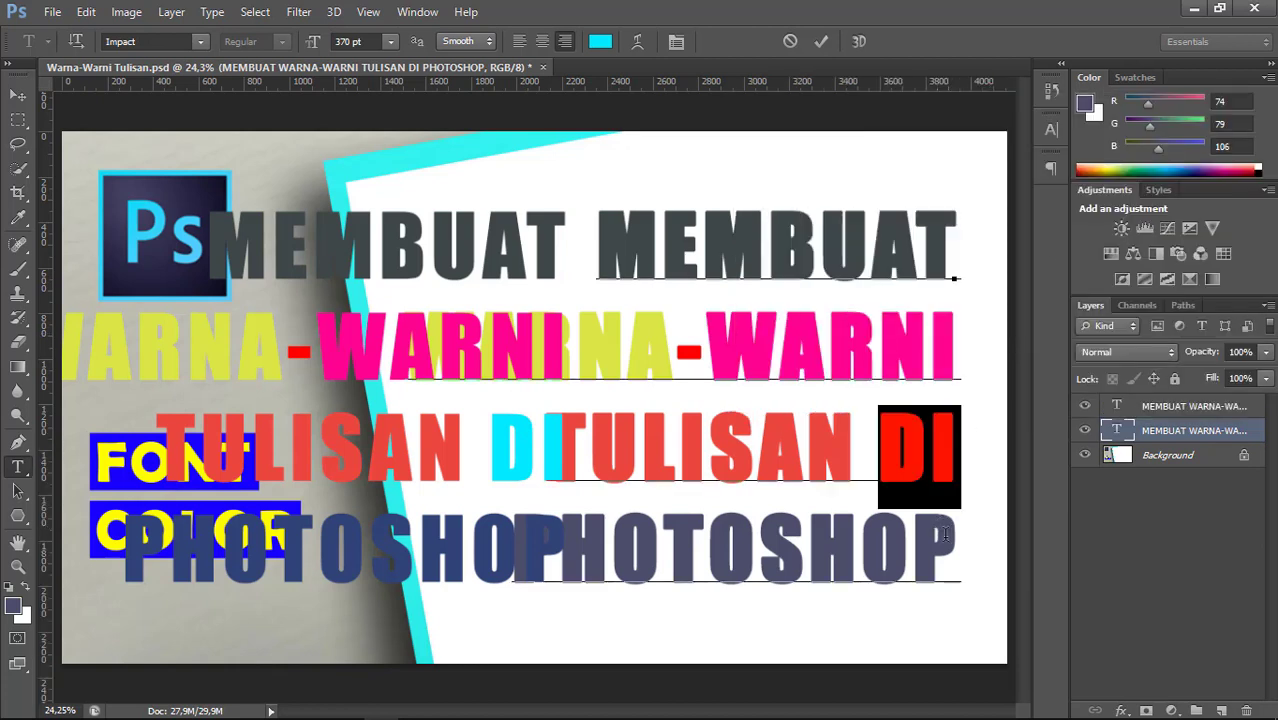
drag(955, 540, 510, 540)
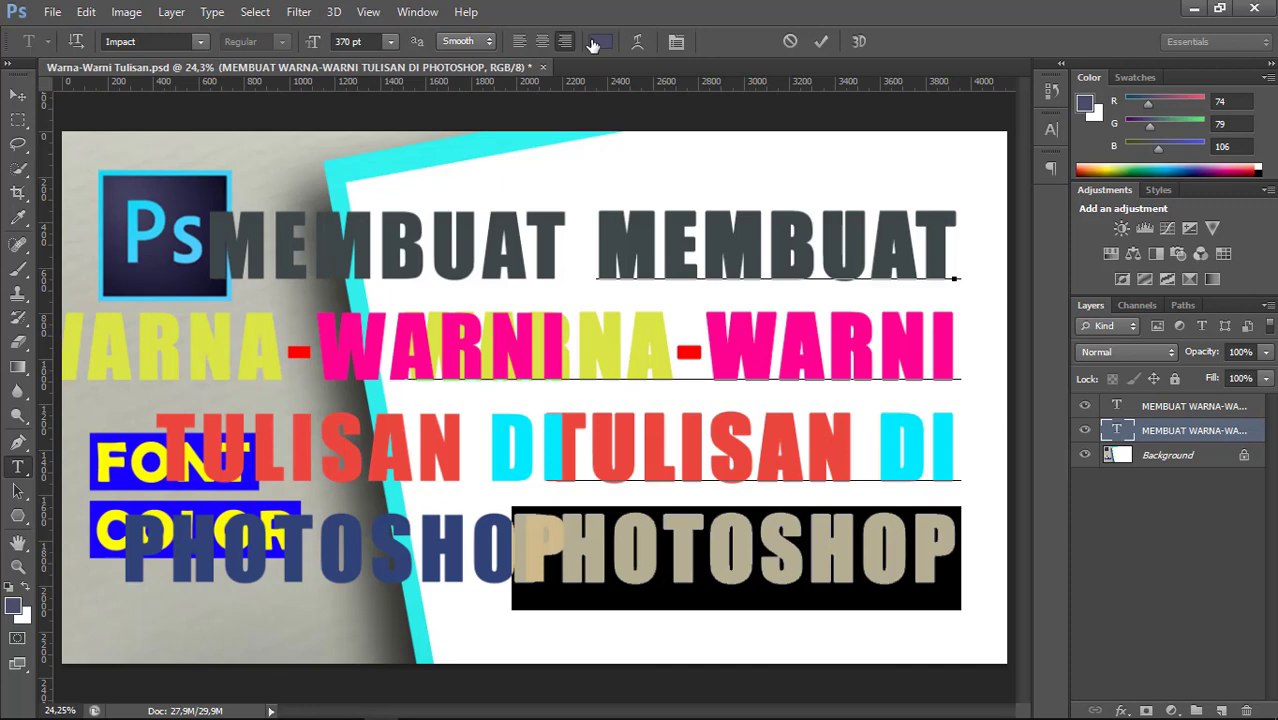
Step: Give PHOTOSHOP the dark blue 314376 and commit the text edits
click(598, 41)
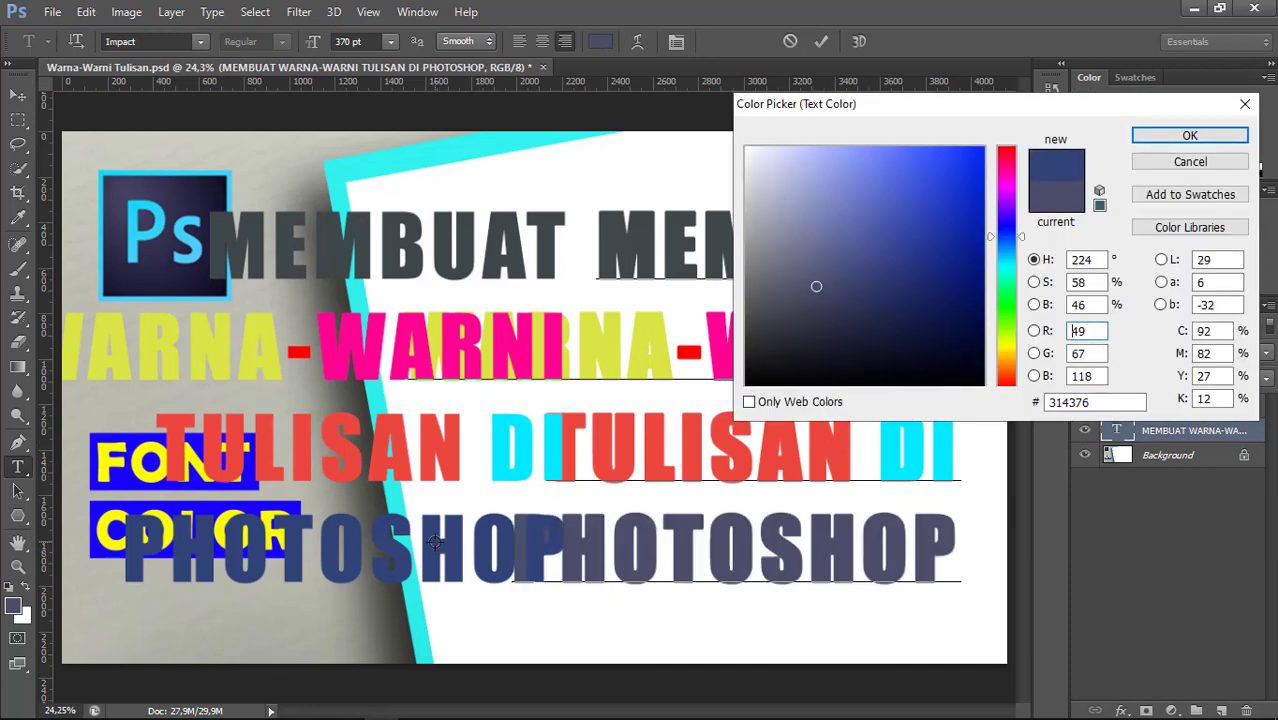
click(1180, 136)
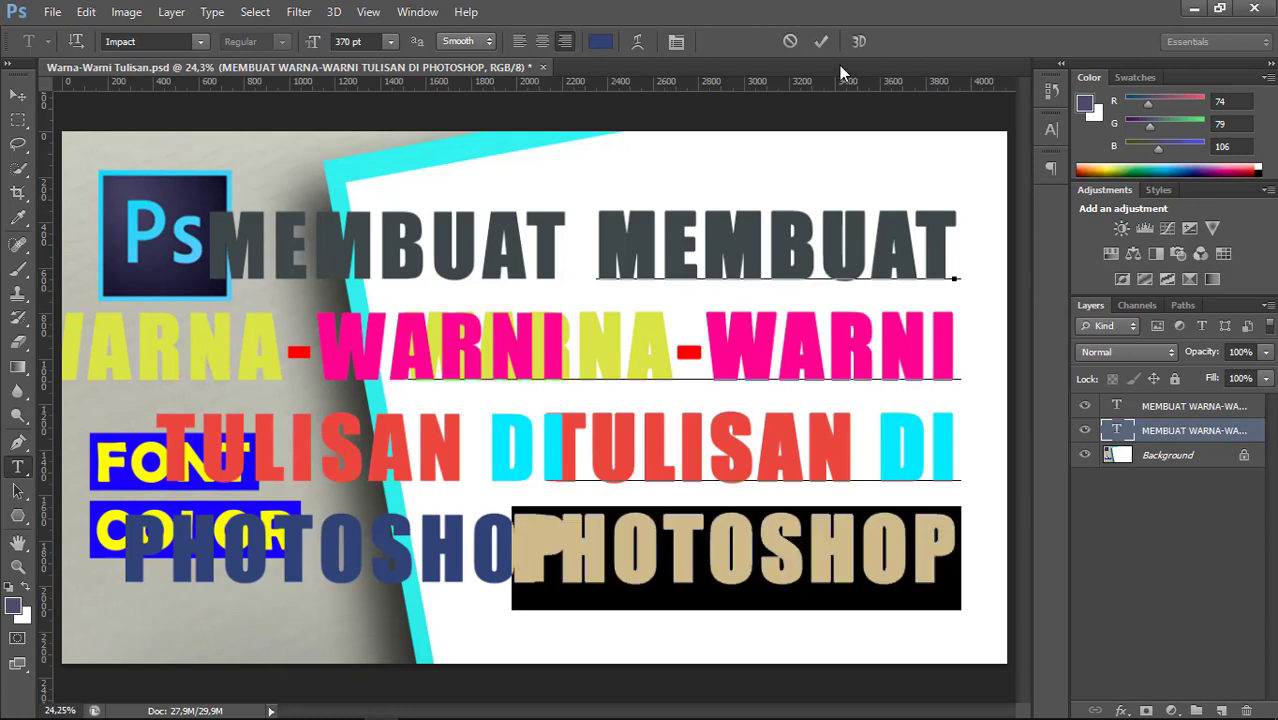
click(818, 42)
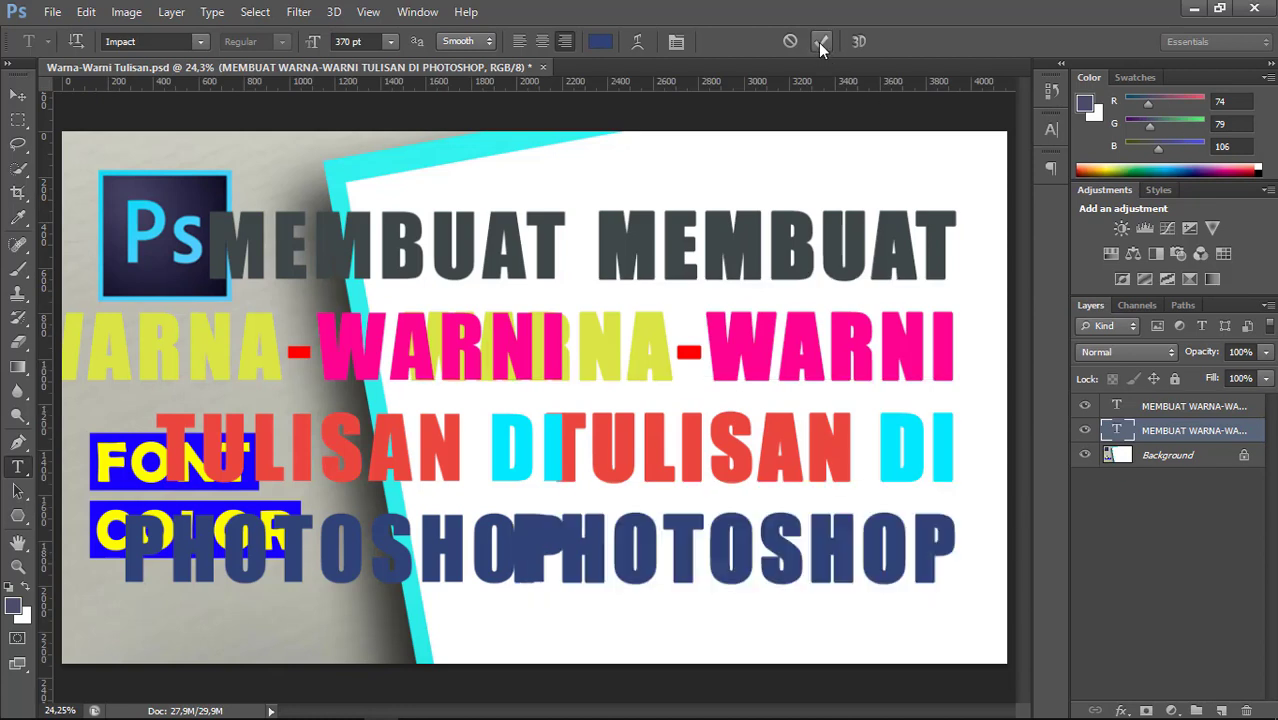
Step: Delete the left multicoloured reference title layer and deselect to view the result
click(16, 100)
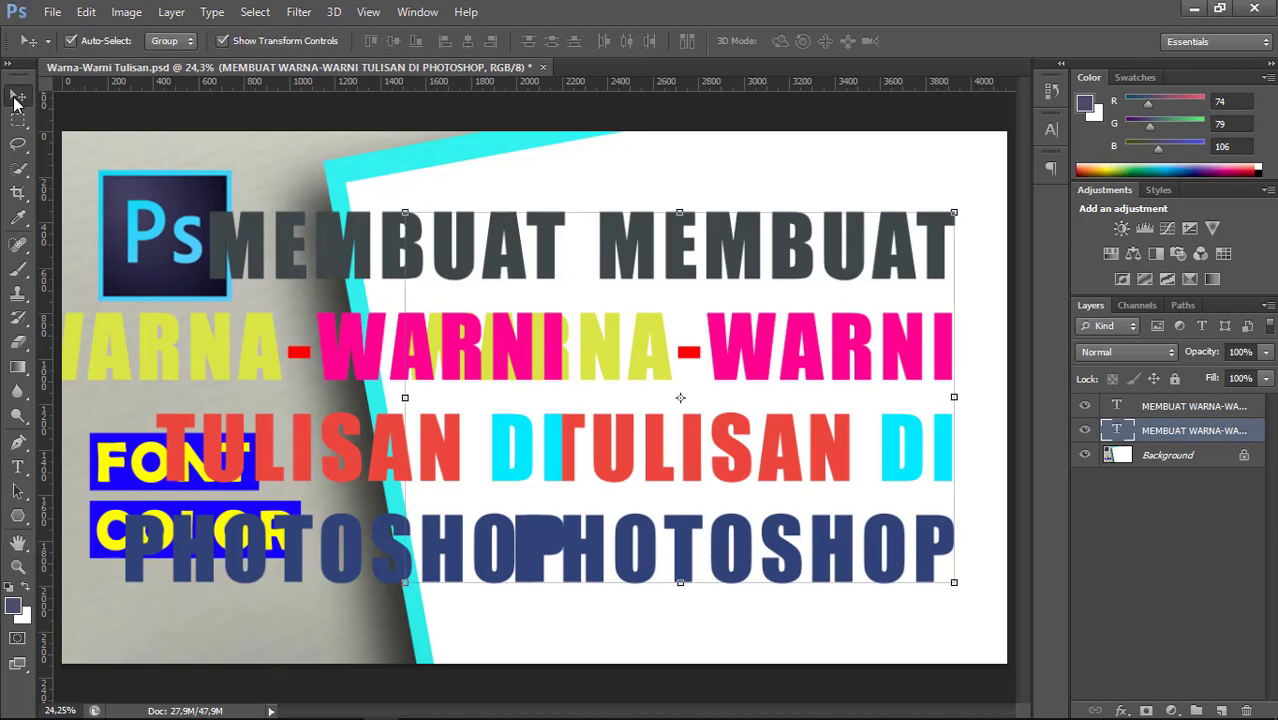
click(284, 238)
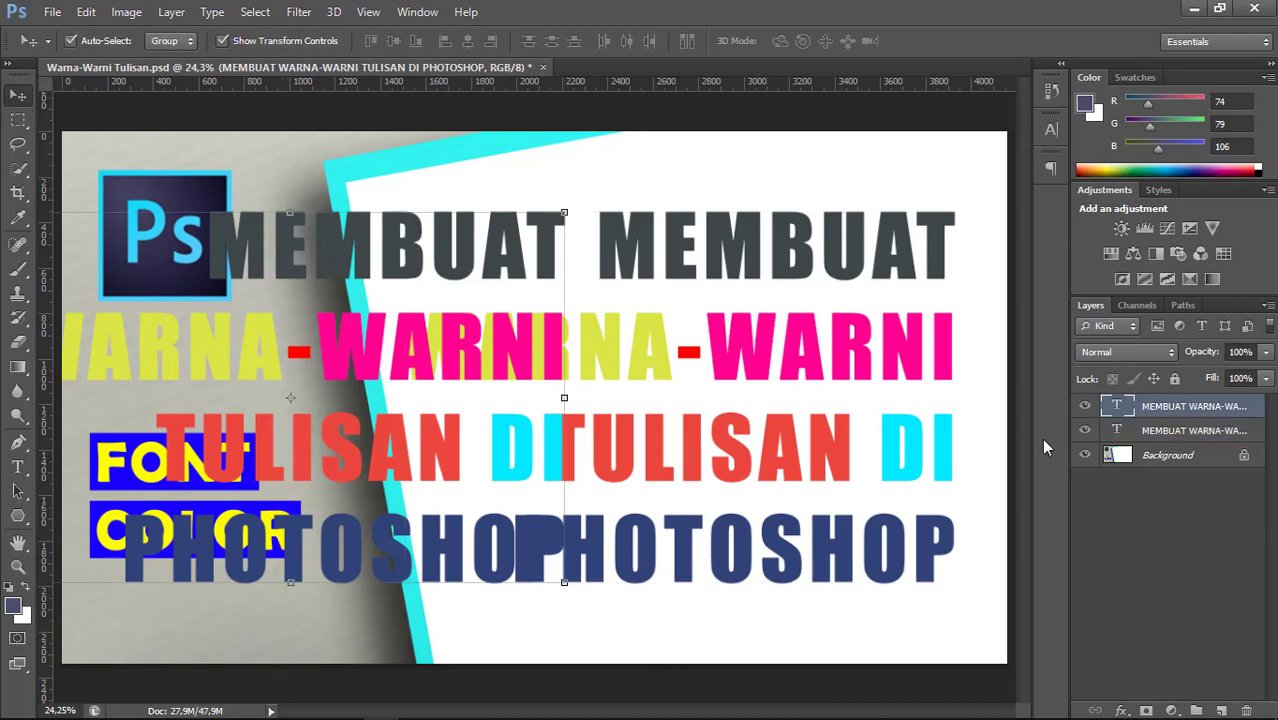
key(Delete)
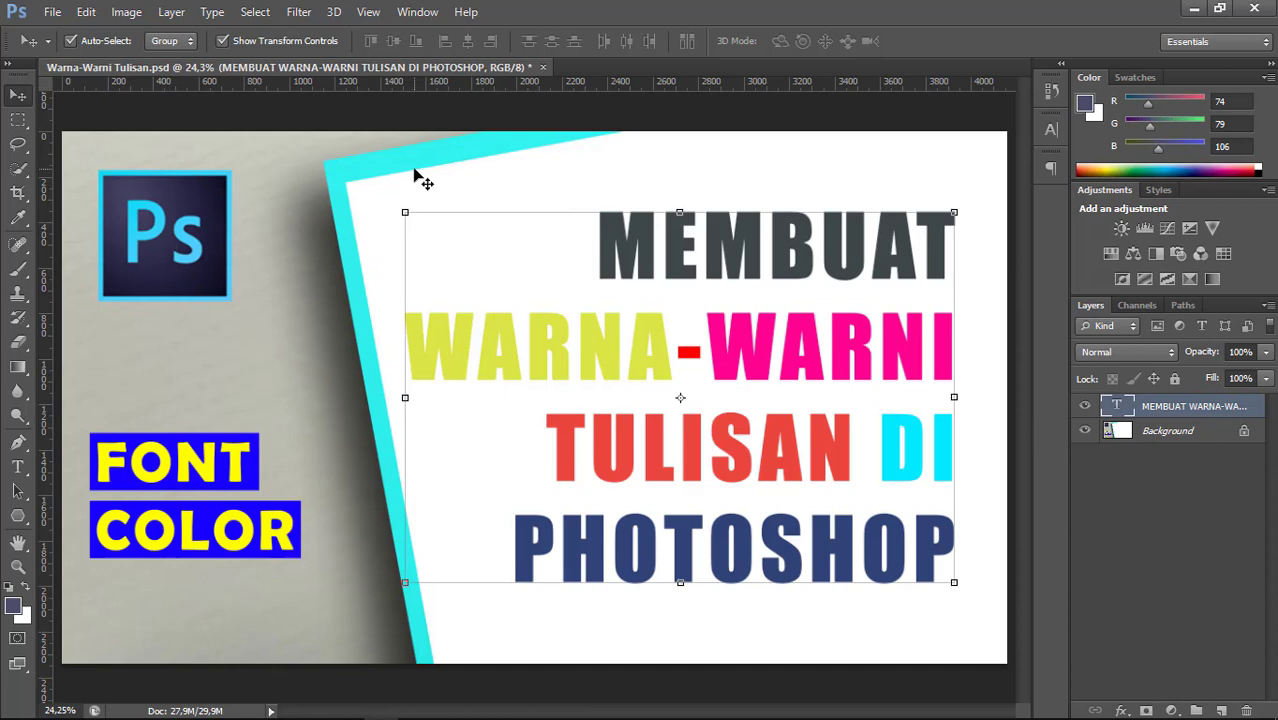
click(420, 178)
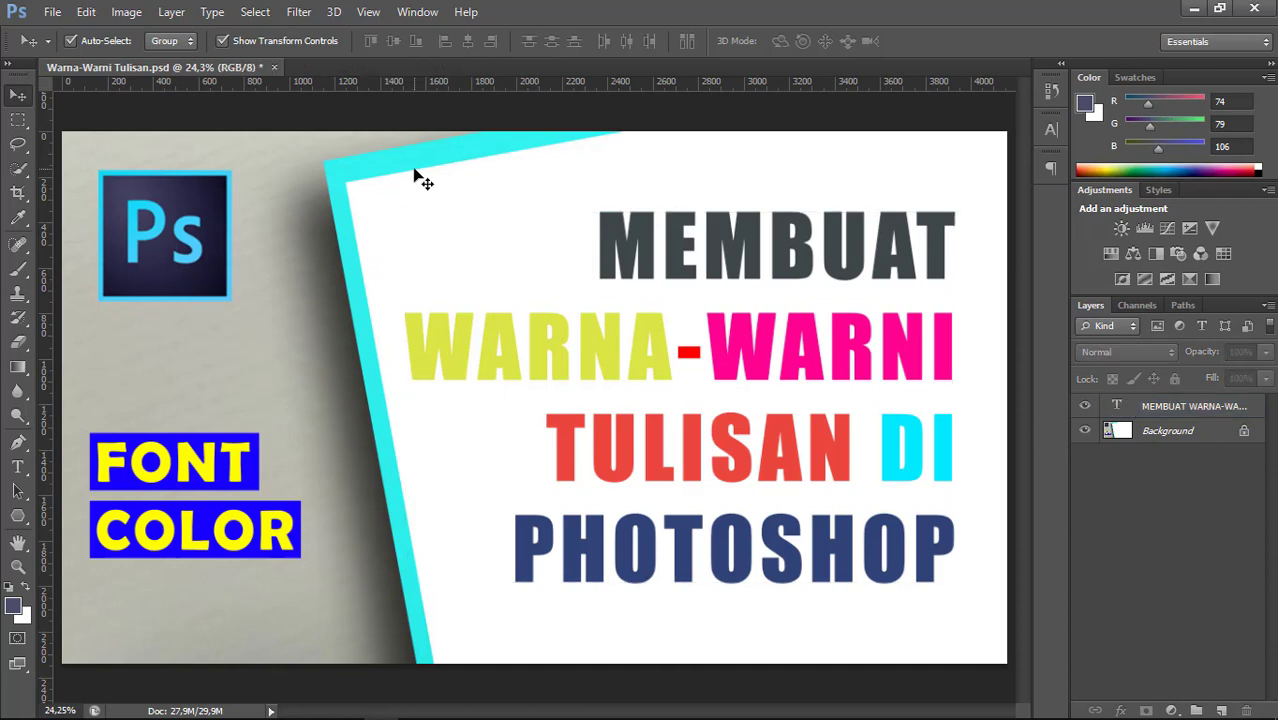